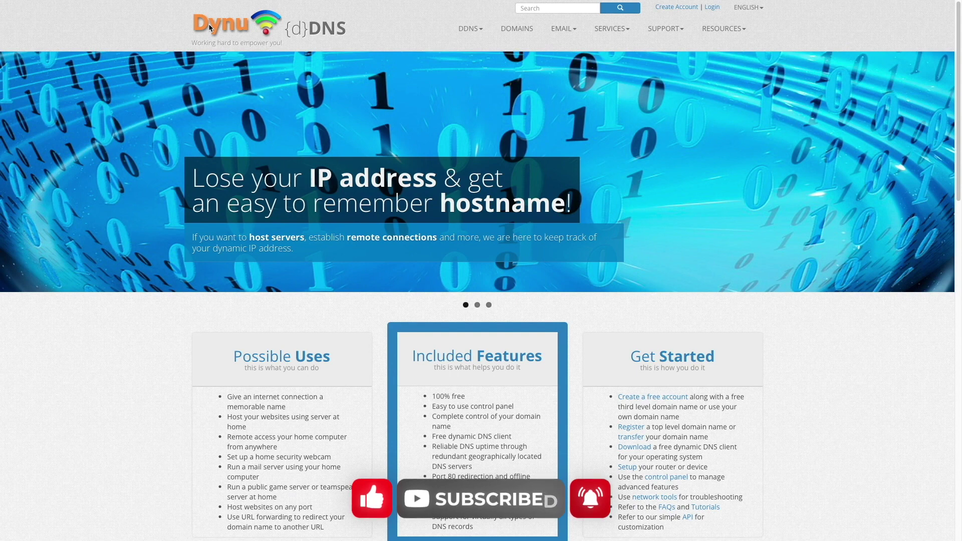
Show the EMAIL menu on Dynu's homepage to list its email service offerings
left_click(573, 29)
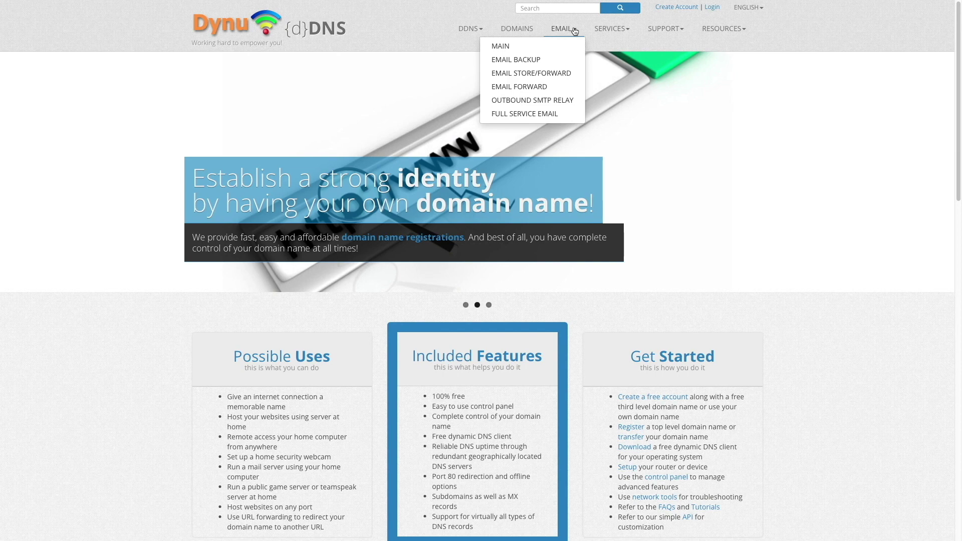
left_click(565, 73)
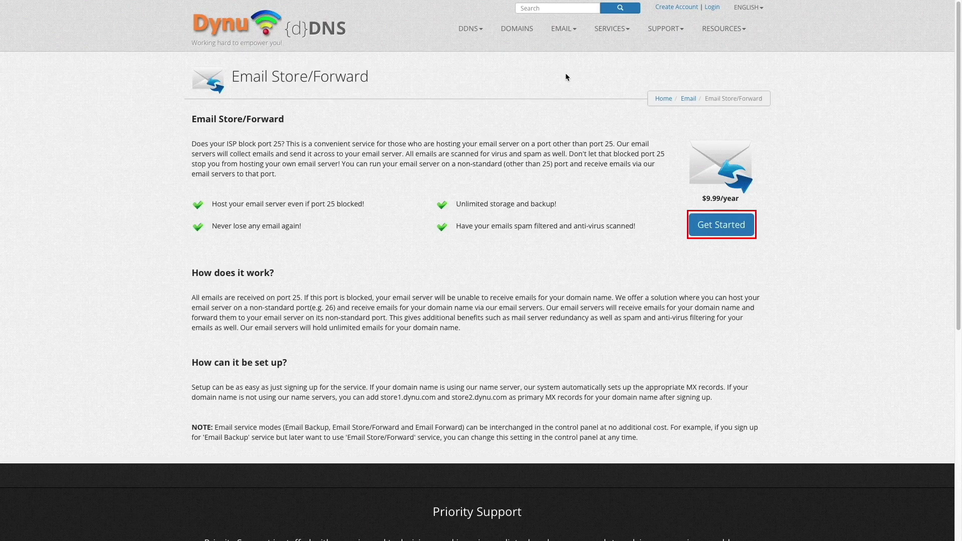
Open Dynu's tutorial on receiving email on port 26 from Support > Tutorials
mouse_move(664, 30)
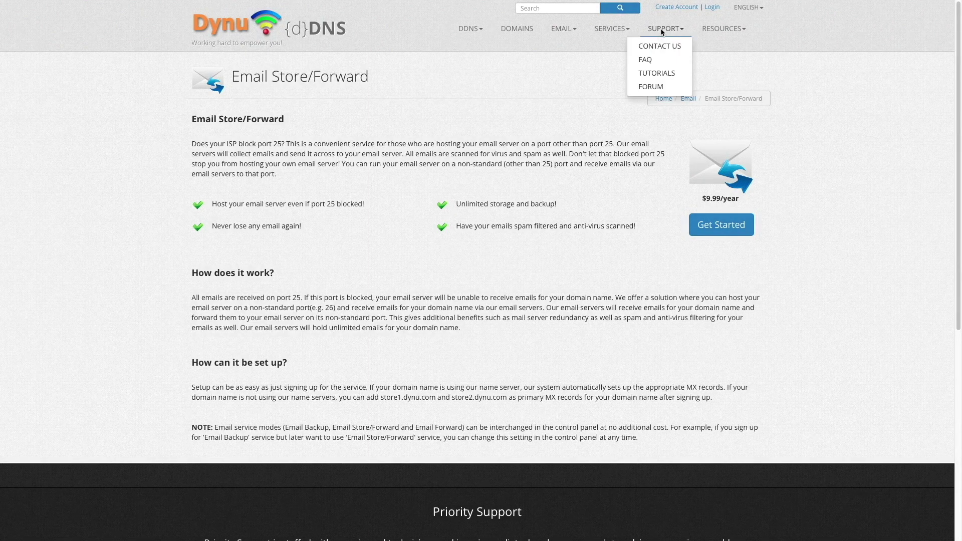
left_click(661, 74)
left_click(719, 178)
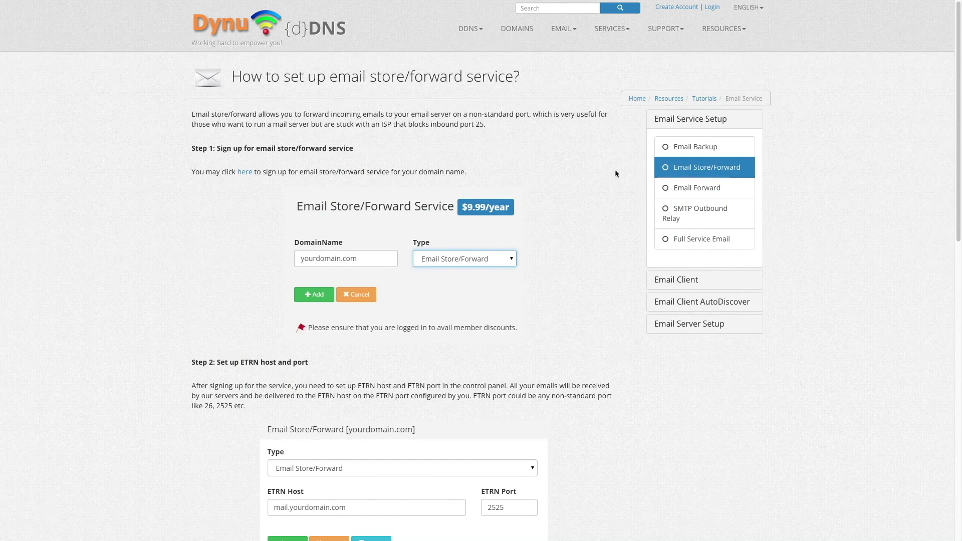
Submit a new SMTP Outbound Relay service request for domain ferdbabas2.com
left_click(248, 173)
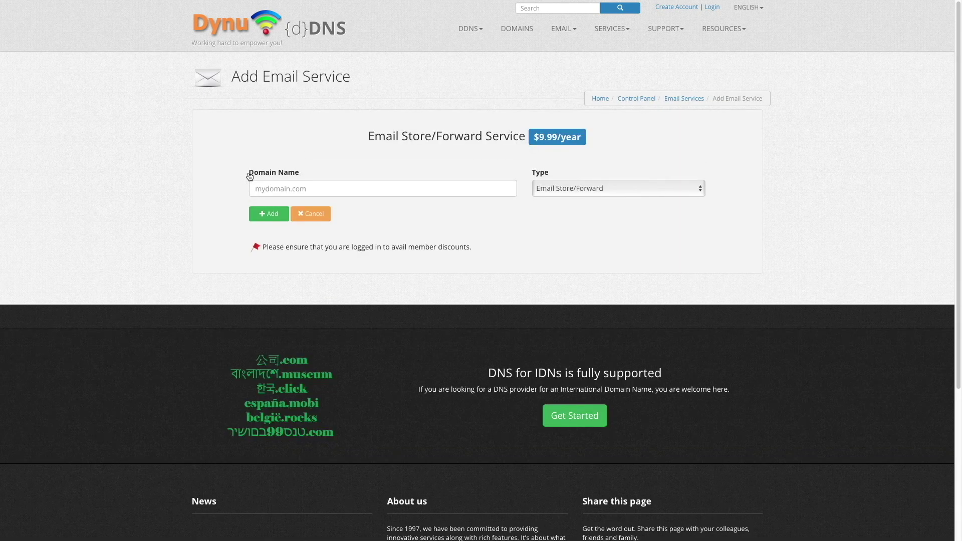
left_click(263, 186)
type("ferdbabas")
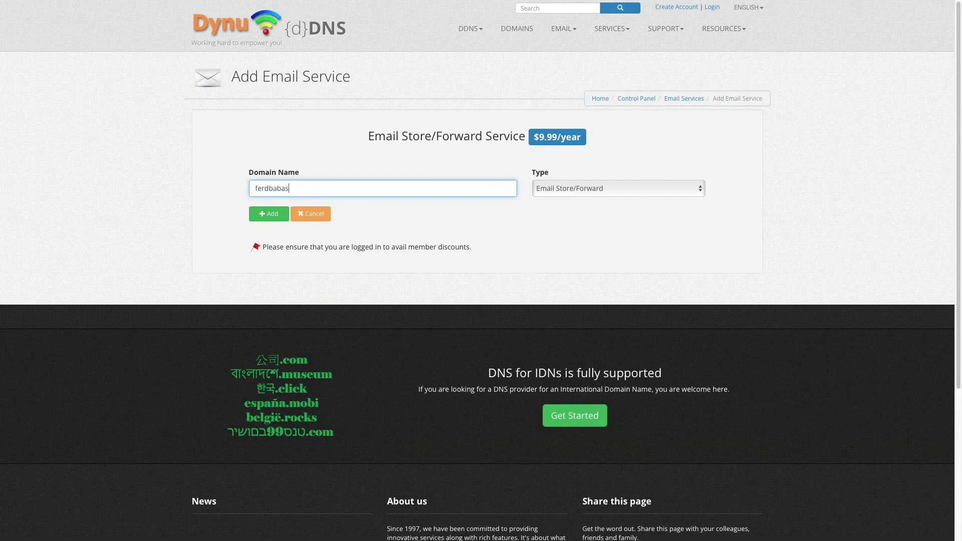
type("2.com")
left_click(543, 191)
left_click(548, 207)
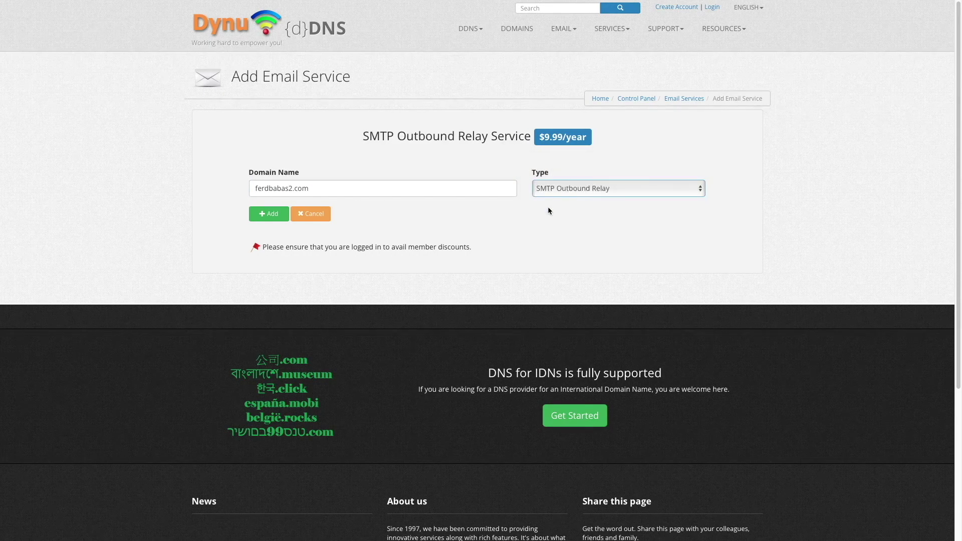
left_click(273, 214)
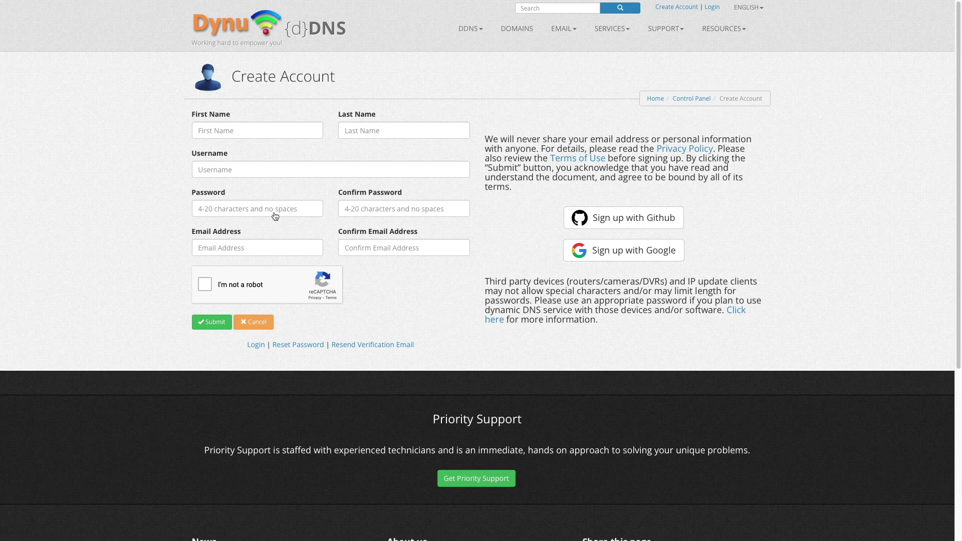
Scroll through Dynu's SMTP Outbound Relay tutorial, then go to the account Control Panel
left_click(668, 29)
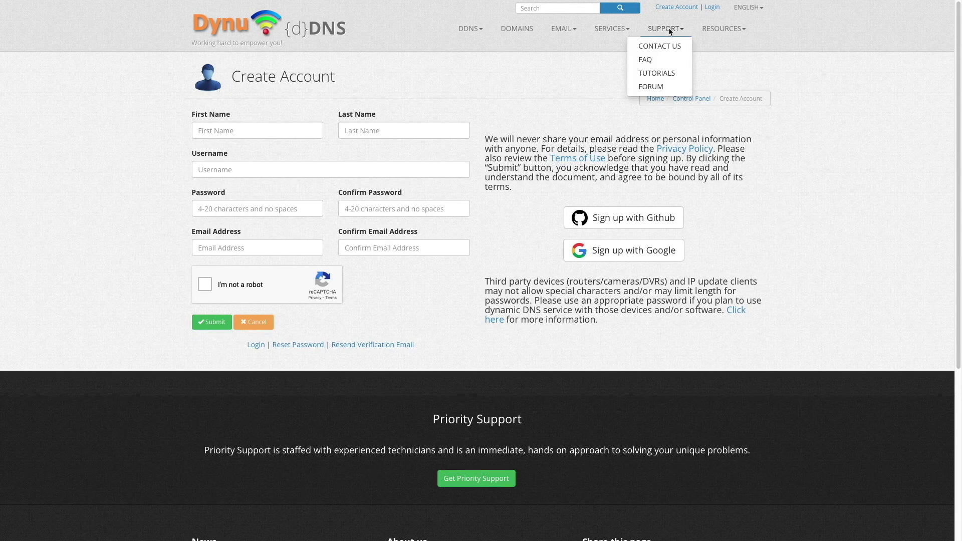
left_click(651, 75)
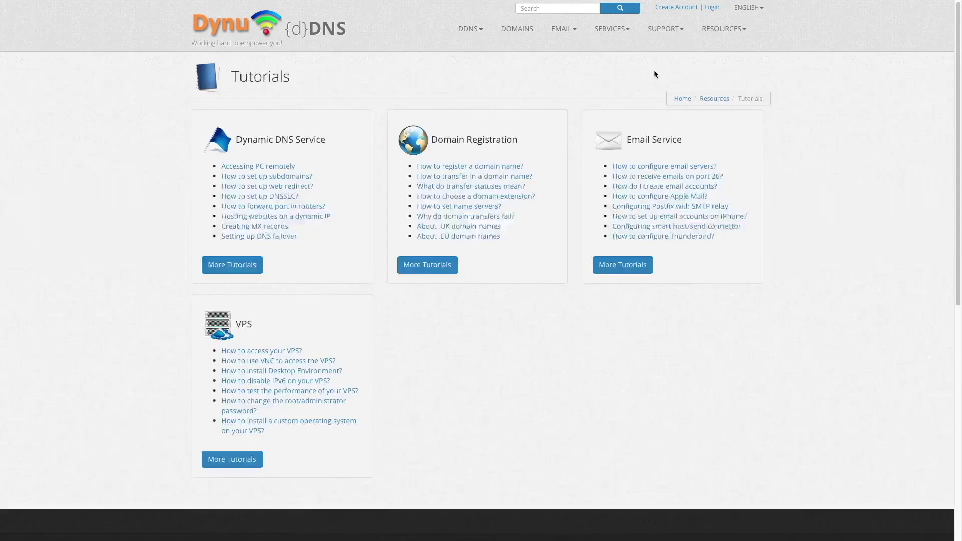
left_click(712, 177)
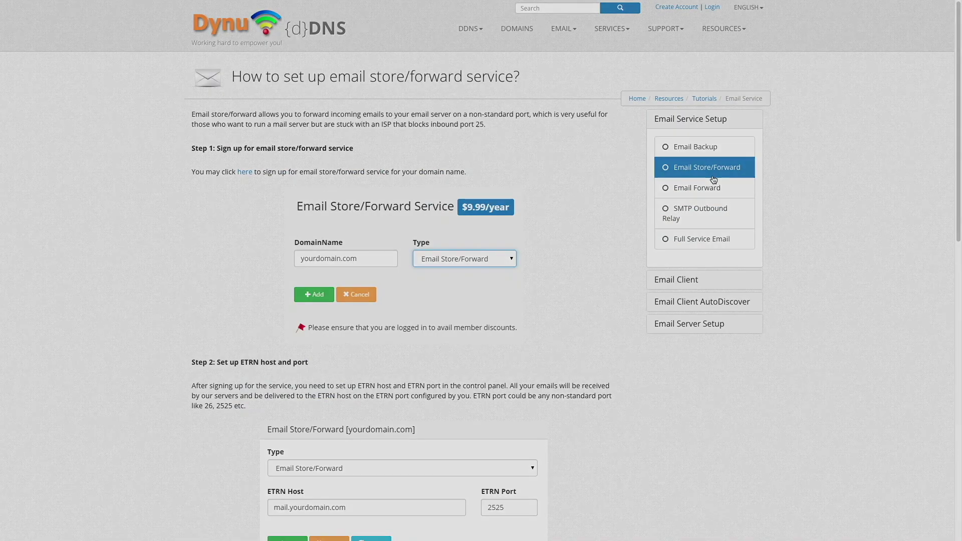
left_click(740, 211)
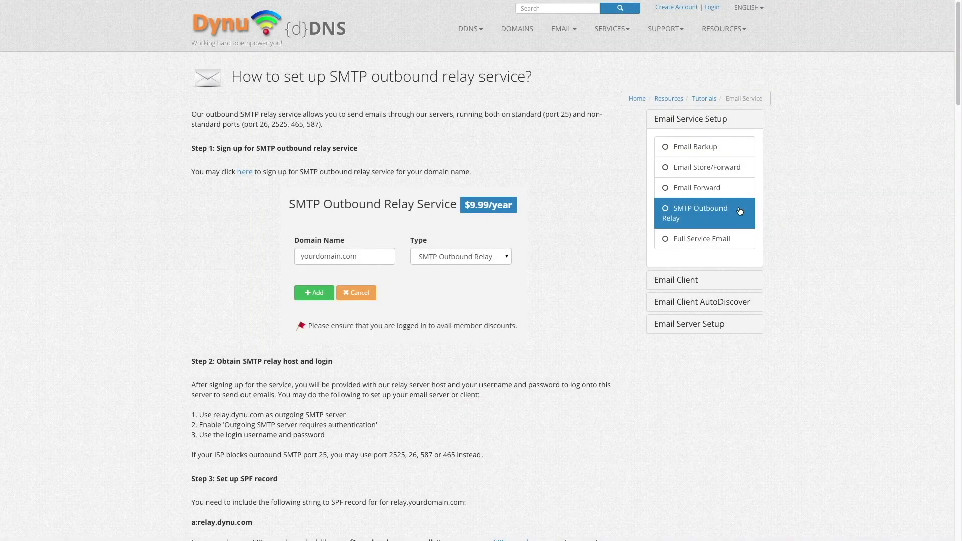
left_click_drag(957, 103, 953, 210)
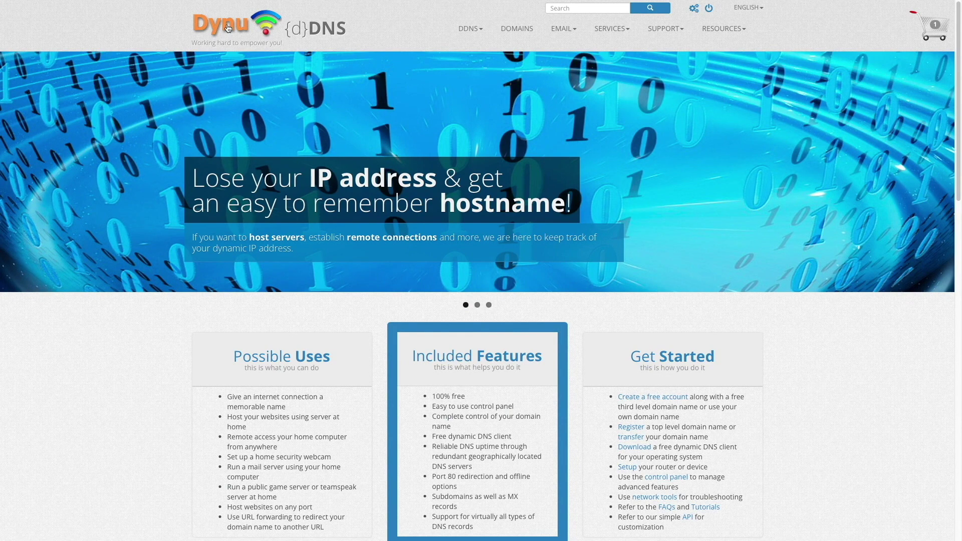
left_click(694, 8)
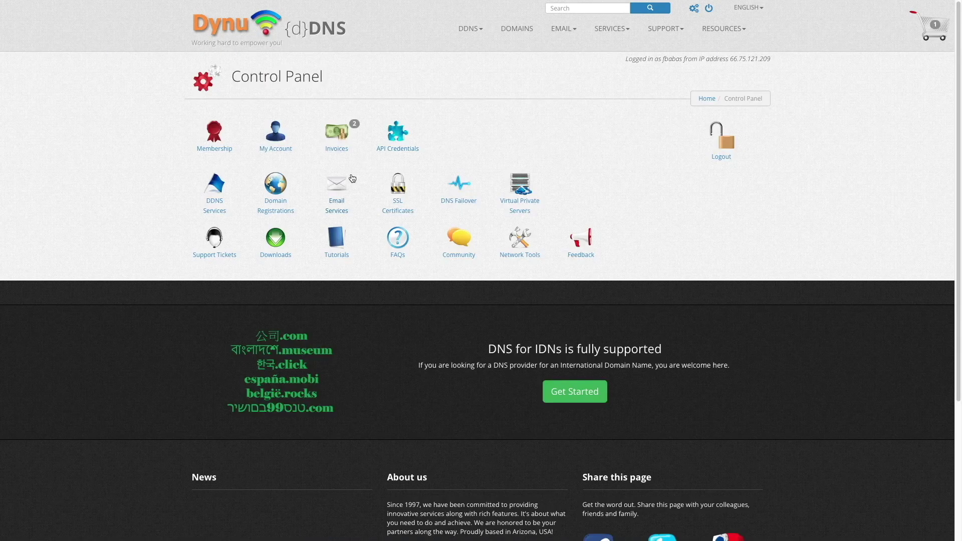
Open Email Services from Dynu's Control Panel to see the ferdbabas.com services
left_click(337, 184)
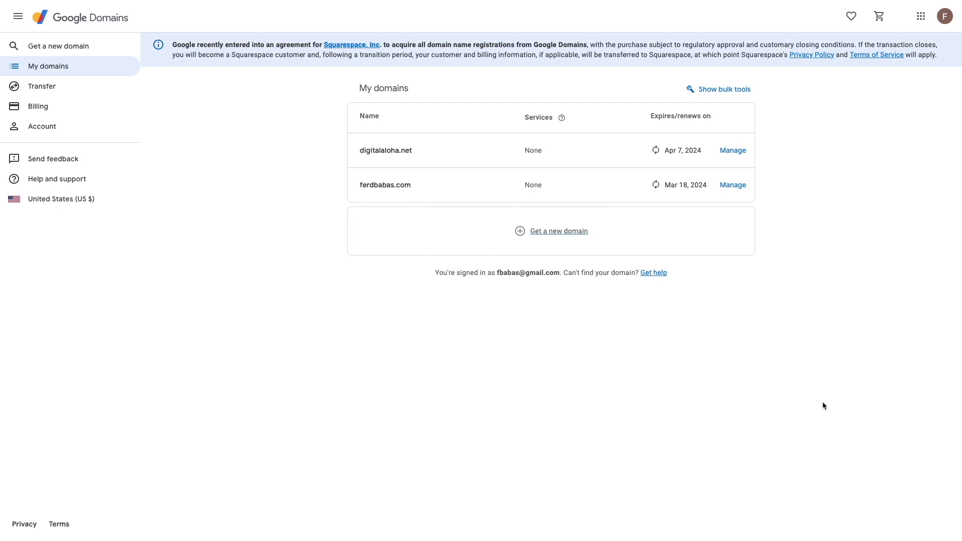
Review ferdbabas.com's custom DNS records and reveal its Dynamic DNS credentials in Google Domains
left_click(736, 187)
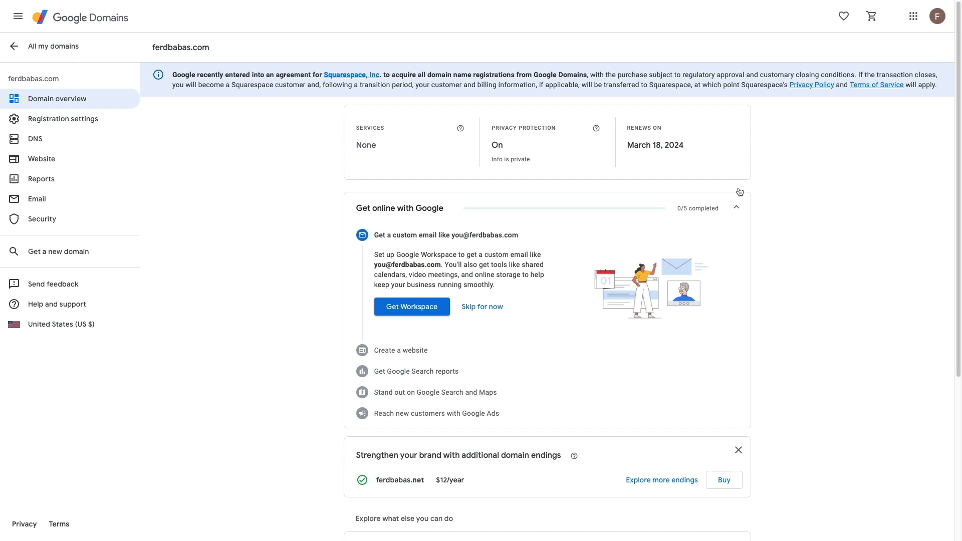
left_click(91, 144)
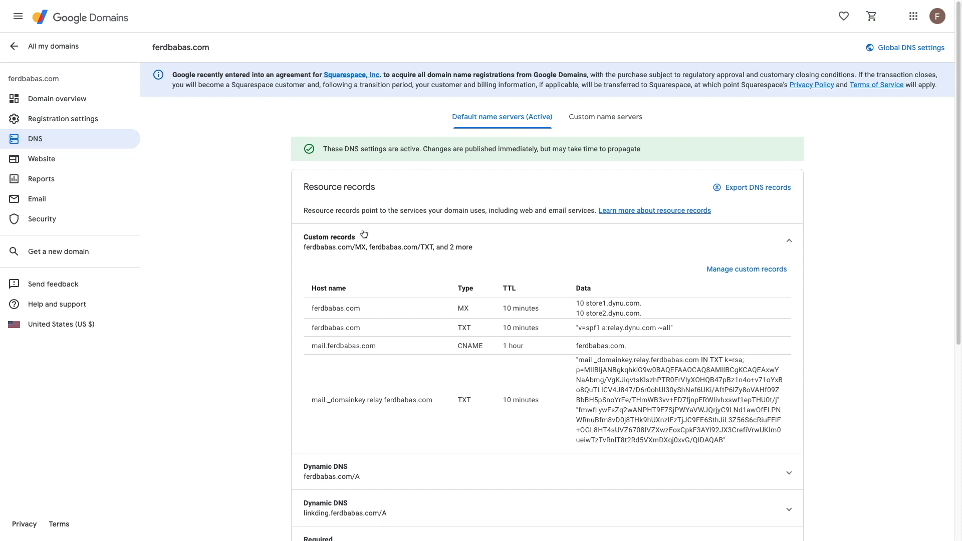
scroll(109, 143, "down", 3)
scroll(547, 285, "down", 5)
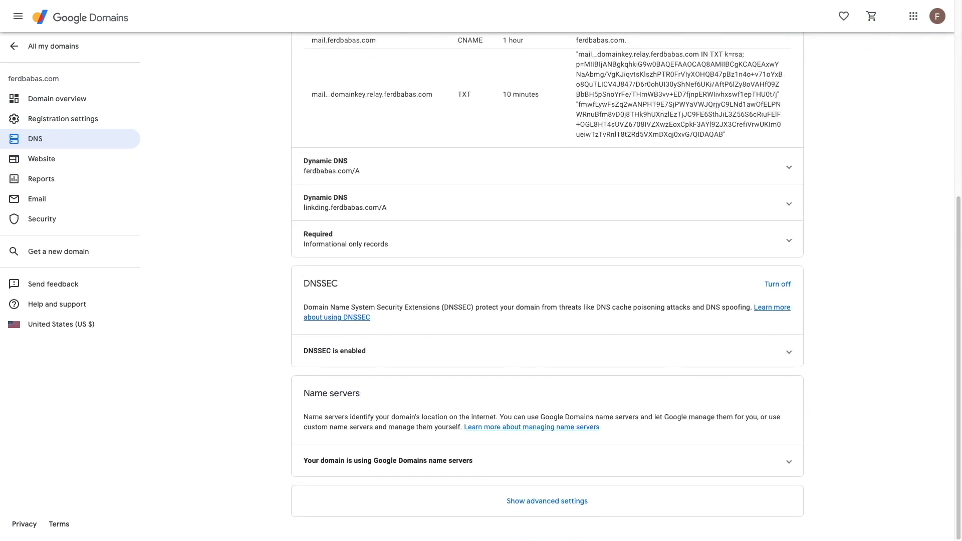
left_click(572, 501)
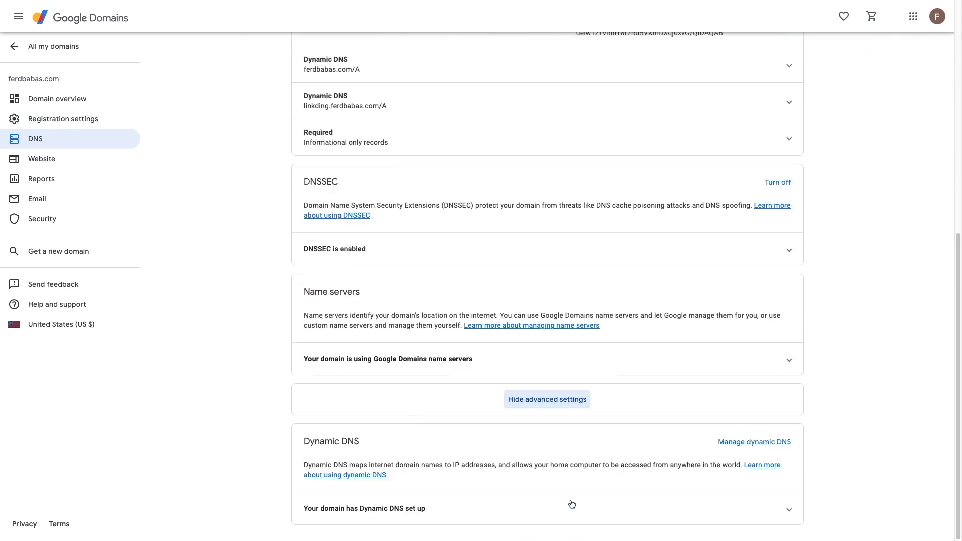
left_click(788, 509)
left_click(753, 494)
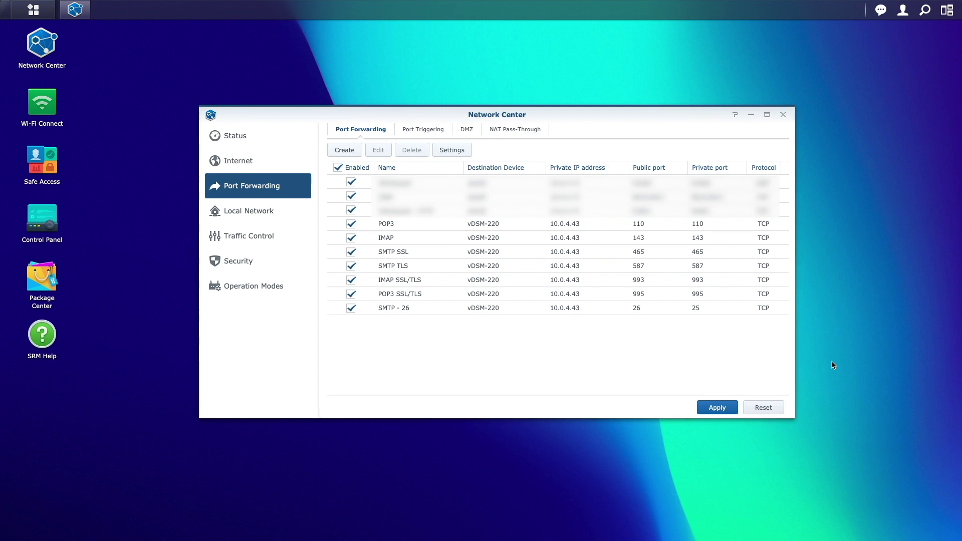
Verify the Mail Server firewall rule allows ports 25,110,143,465,587,993,995, then return to Port Forwarding
left_click(265, 266)
left_click(386, 129)
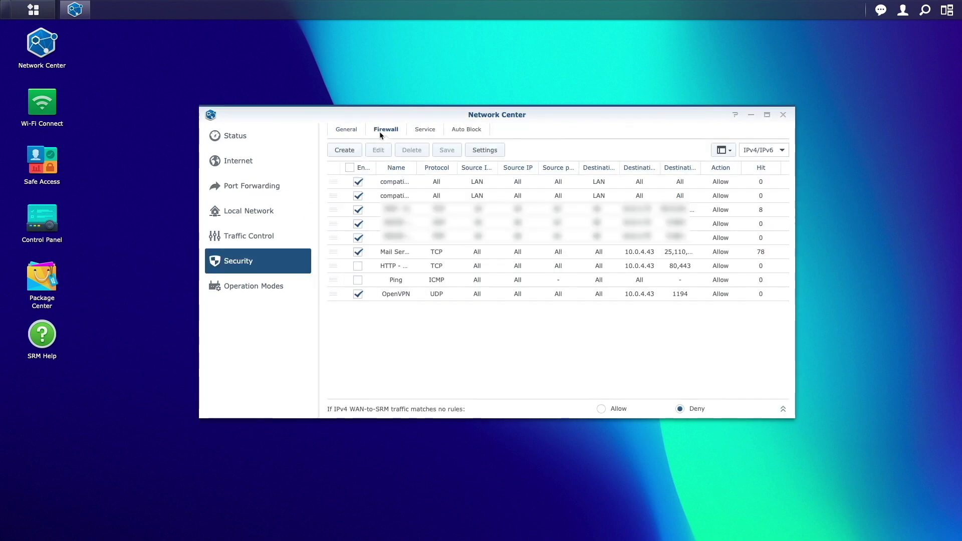
left_click(488, 253)
left_click(379, 150)
scroll(501, 300, "down", 3)
left_click(574, 333)
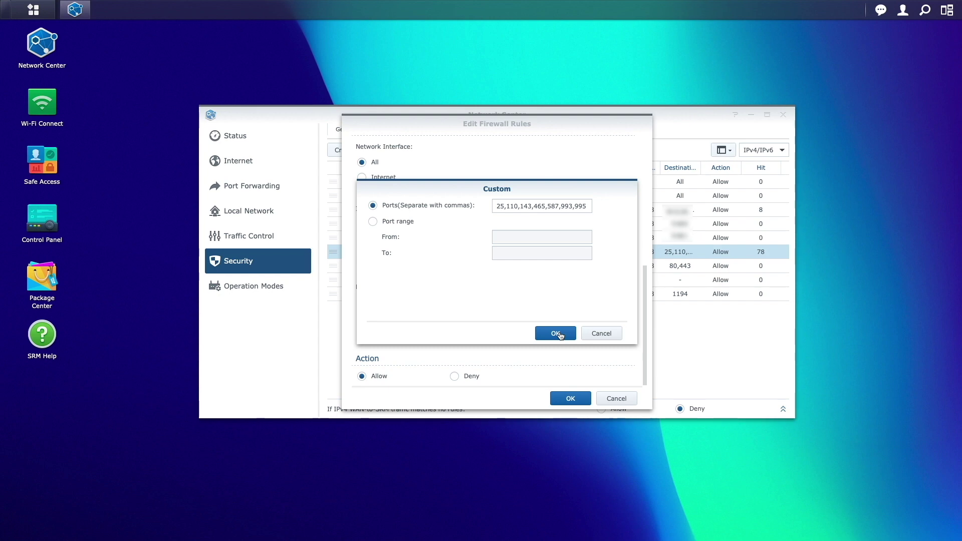
left_click(560, 335)
left_click(570, 399)
left_click(295, 194)
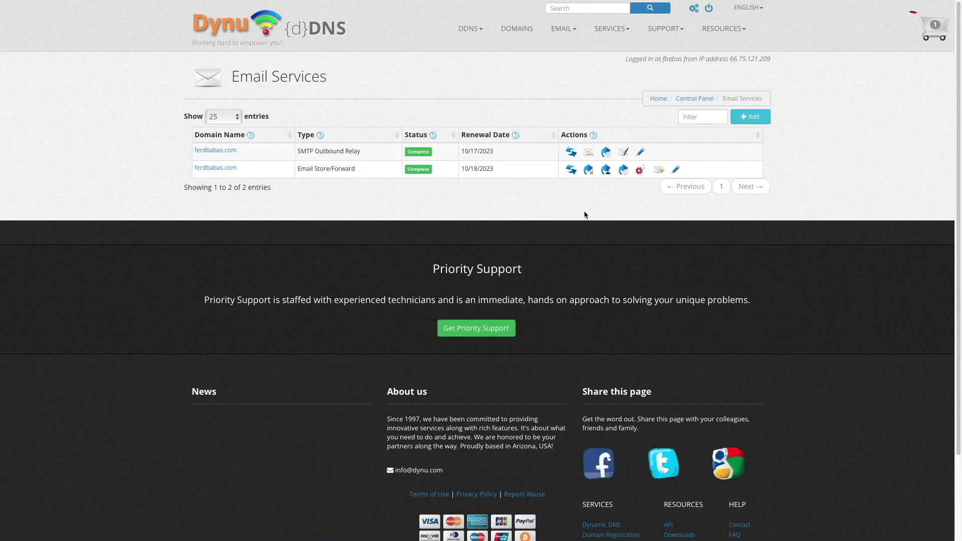
Run the ETRN host test for ferdbabas.com's Email Store/Forward service, succeeding on port 26
left_click(235, 169)
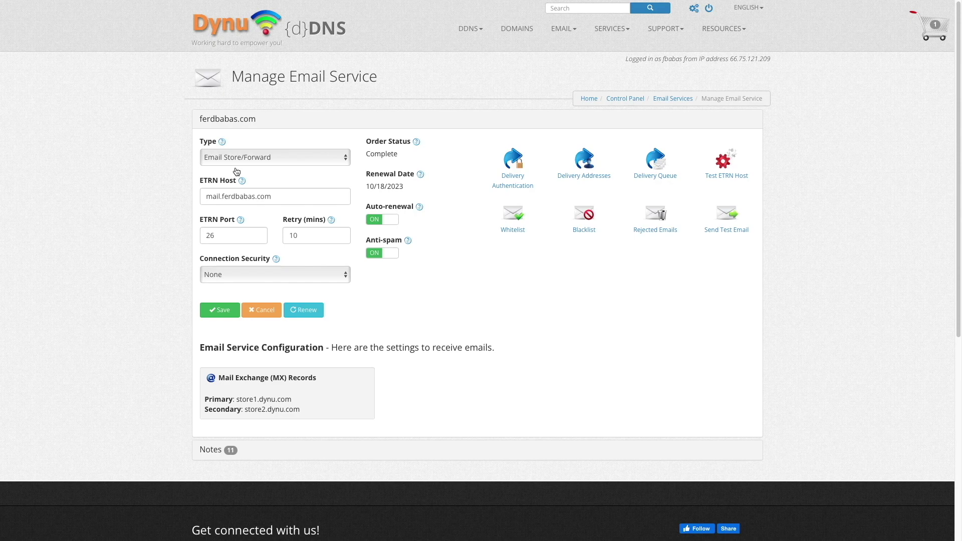
left_click(728, 162)
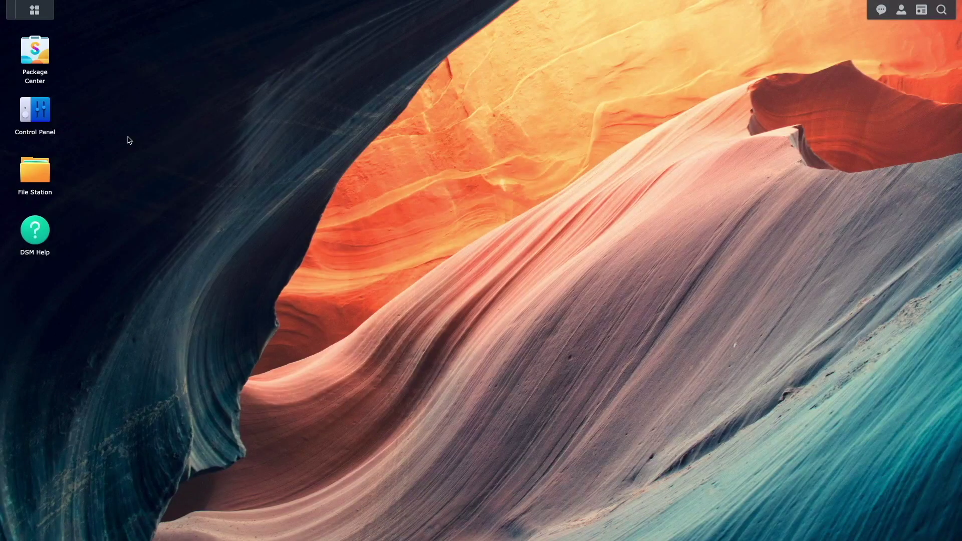
Install MailPlus Server with its Perl dependency and MailPlus from a 'mail' Package Center search
left_click(43, 60)
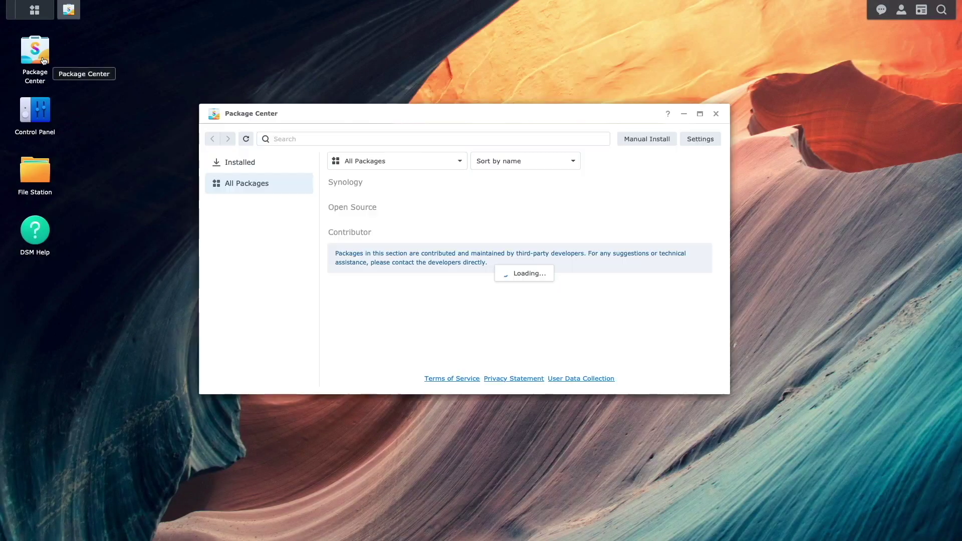
left_click(306, 139)
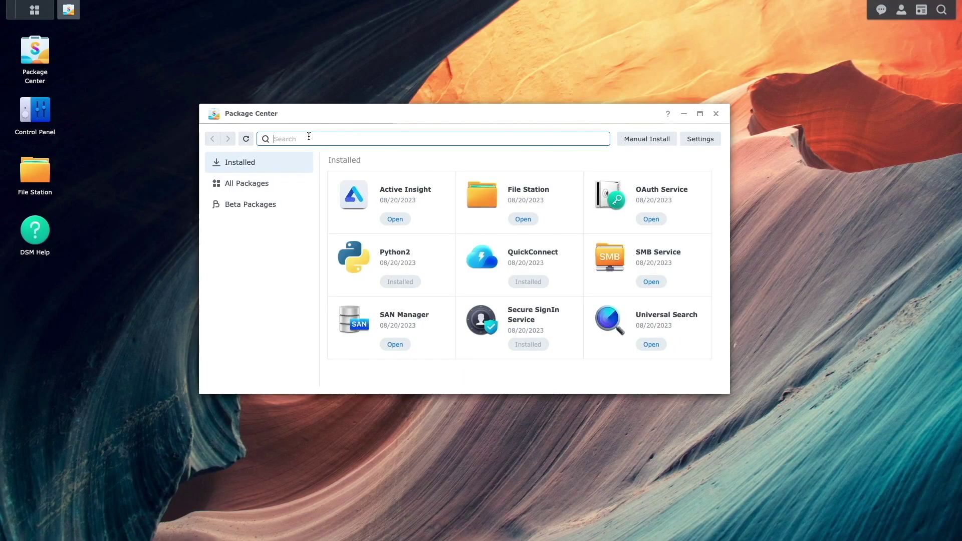
type("mail")
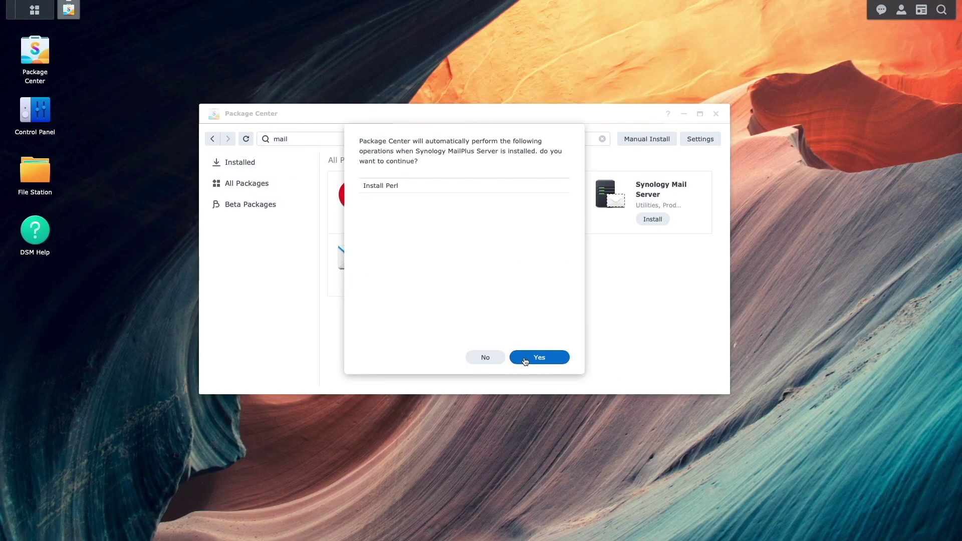
left_click(524, 360)
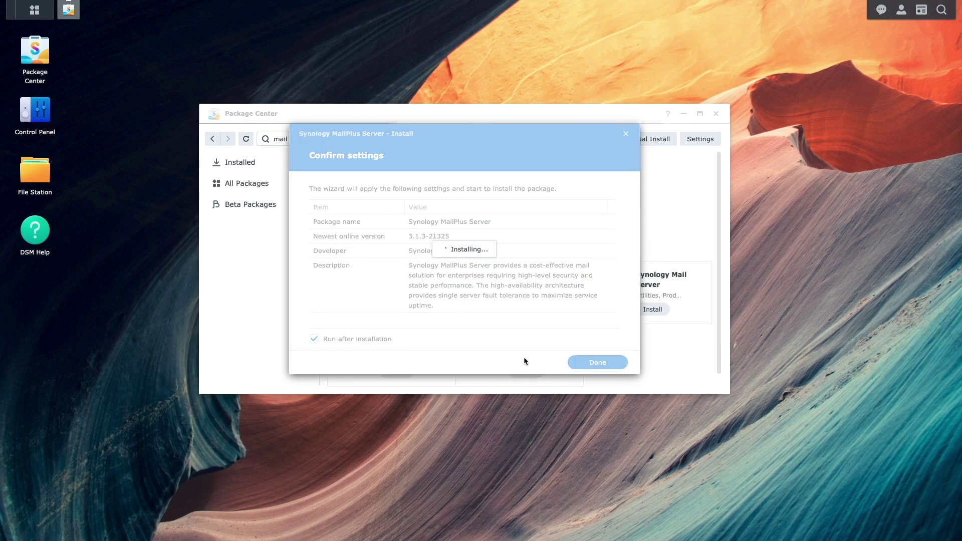
left_click(397, 372)
left_click(519, 357)
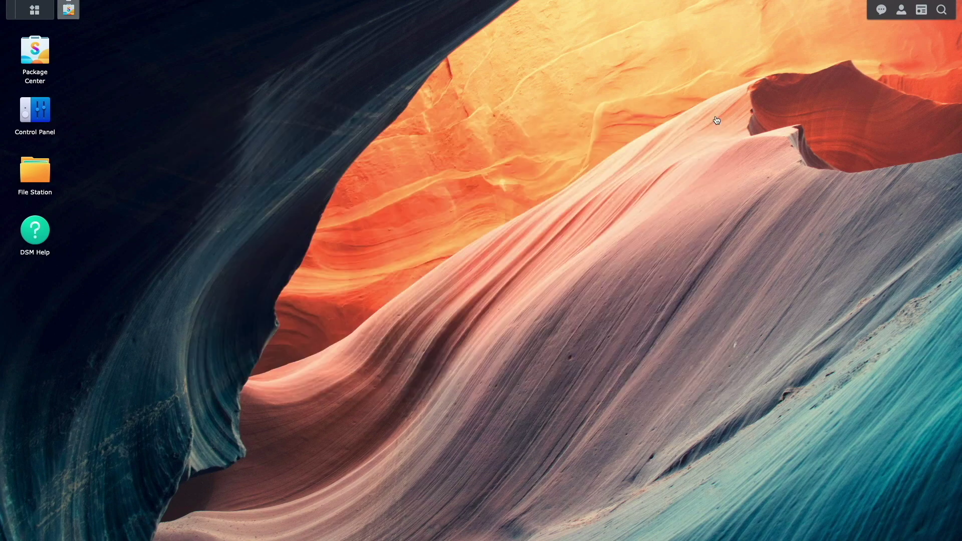
left_click(715, 114)
Start a new user in User & Group, entering its username and password twice
left_click(46, 120)
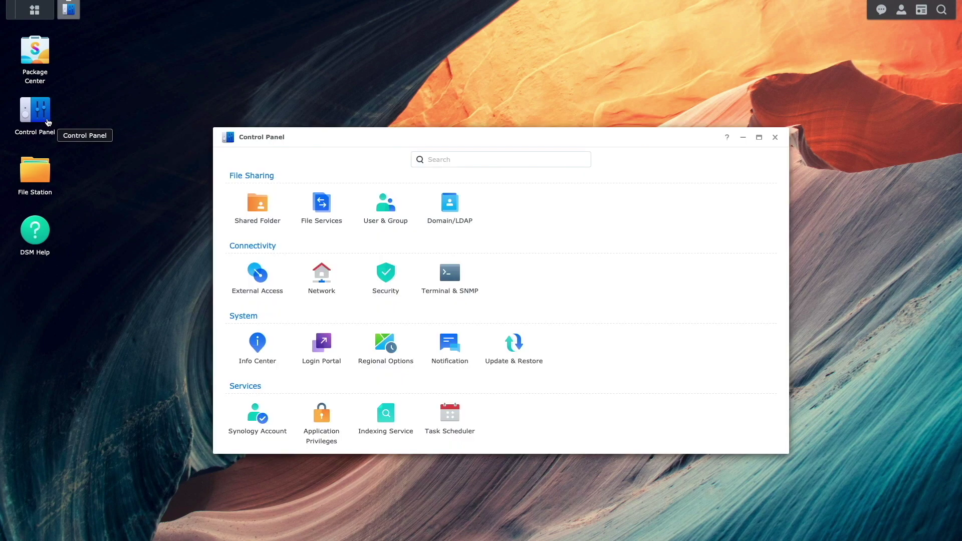
left_click(364, 209)
left_click(369, 185)
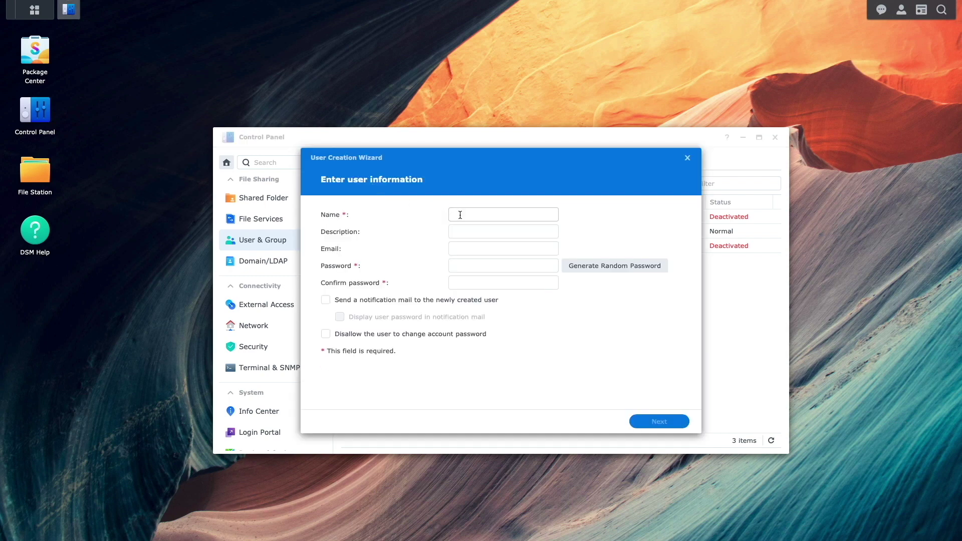
type("ferd")
key("Tab")
key("Tab")
key("Tab")
type("password")
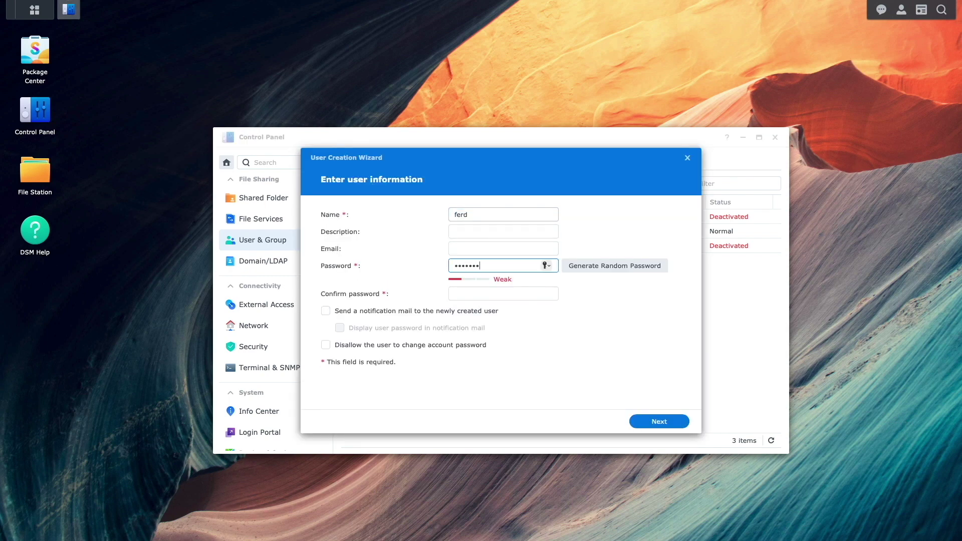
key("Tab")
type("password")
Accept default group, shared folder and application permissions to finish creating the user
left_click(634, 421)
left_click(634, 421)
left_click(633, 421)
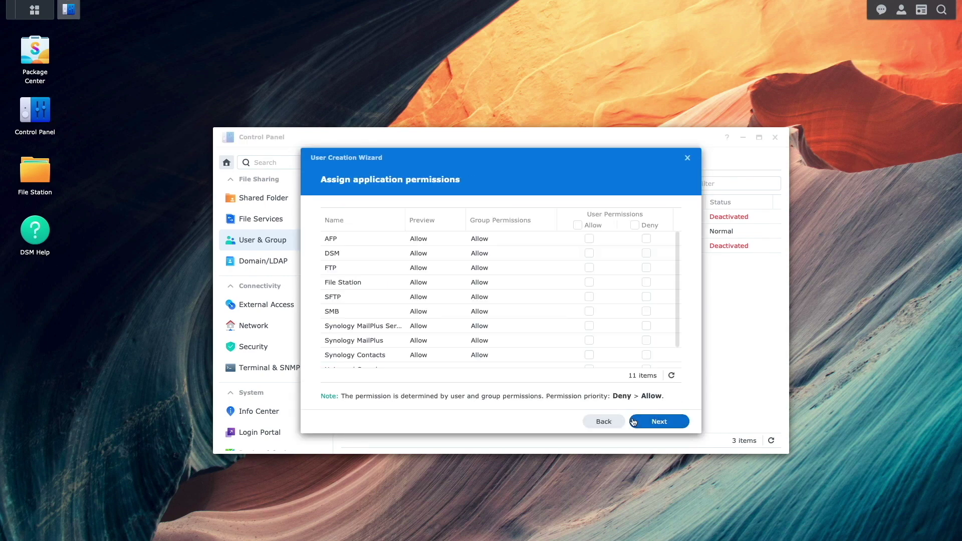
left_click(634, 421)
left_click(634, 422)
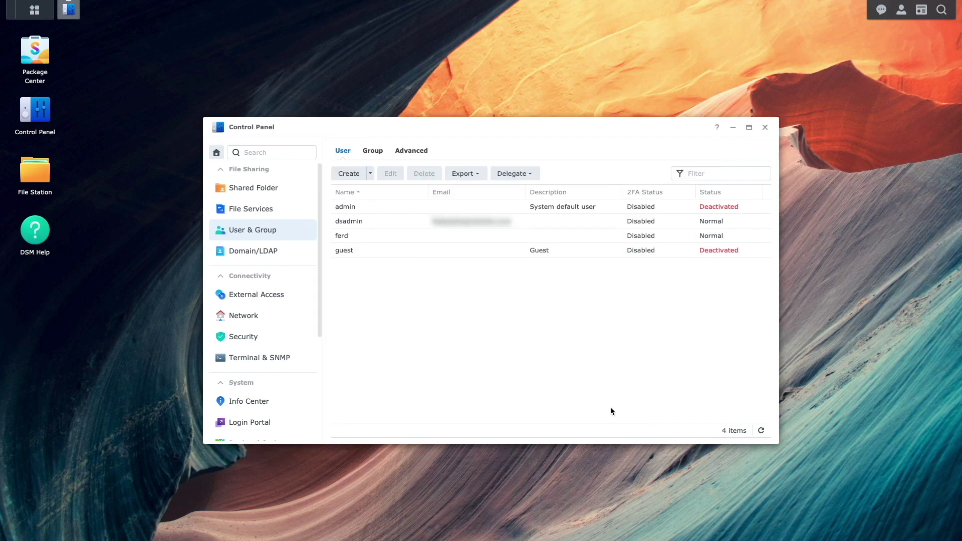
left_click(294, 295)
Add a Google DDNS entry for hostname ferdbabas.com with the pasted username and password
left_click(403, 151)
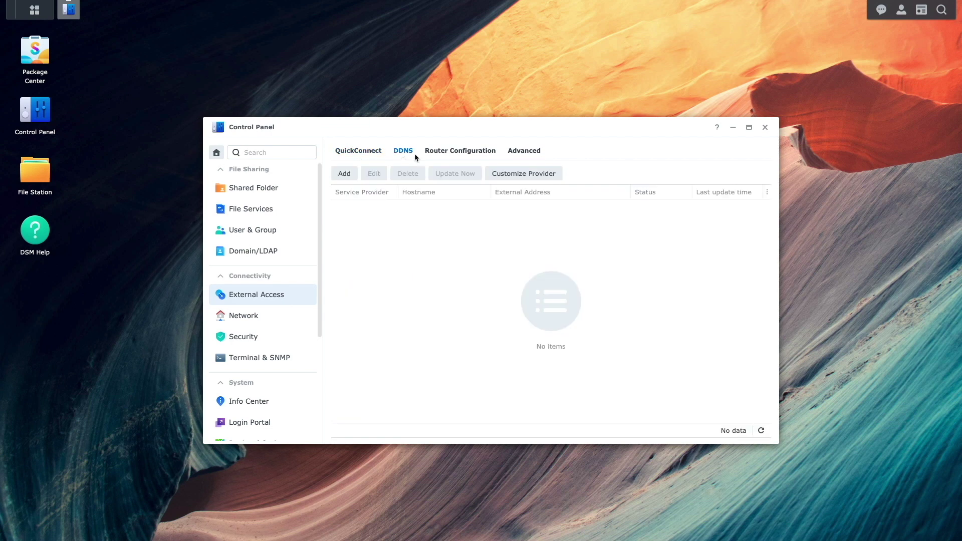
left_click(353, 173)
left_click(484, 202)
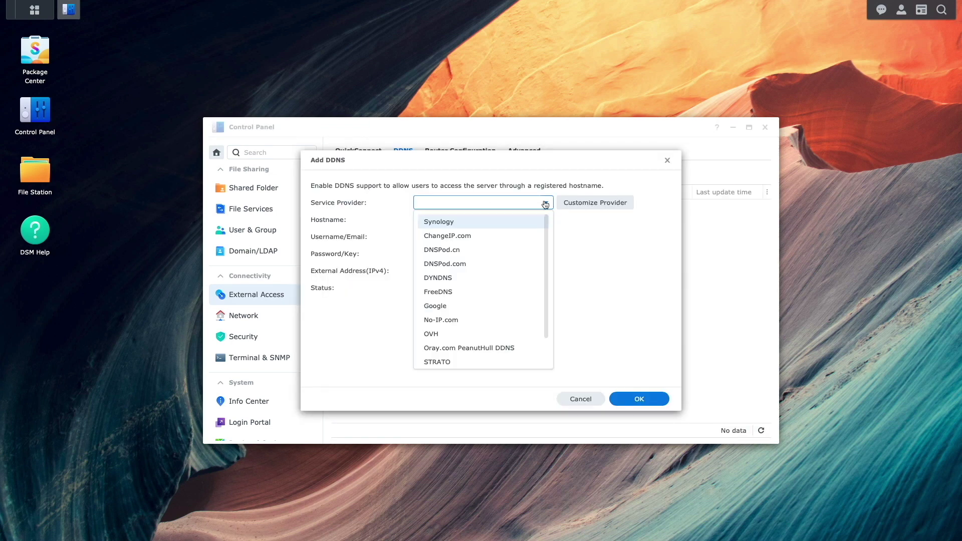
left_click(504, 305)
left_click(461, 224)
type("ferdbabas.com")
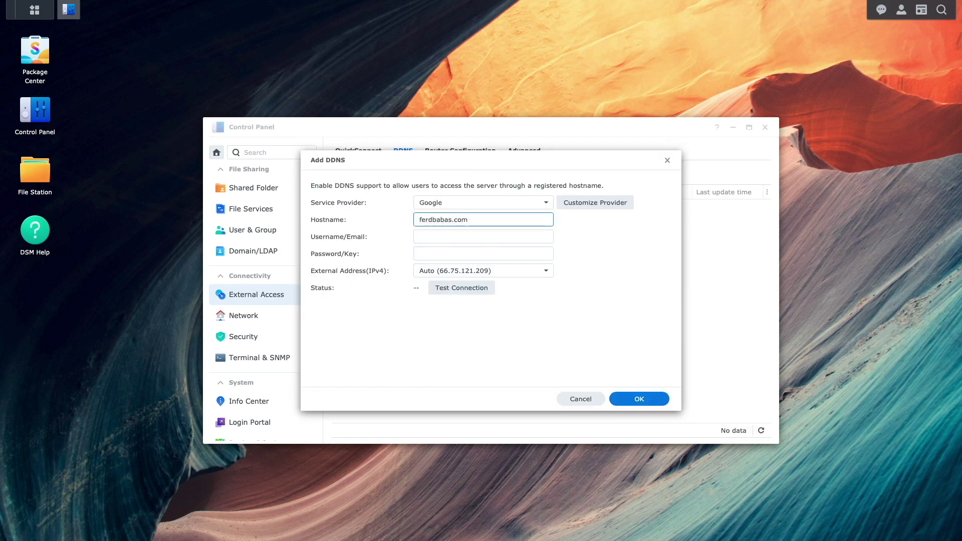
key("Tab")
key("ctrl+v")
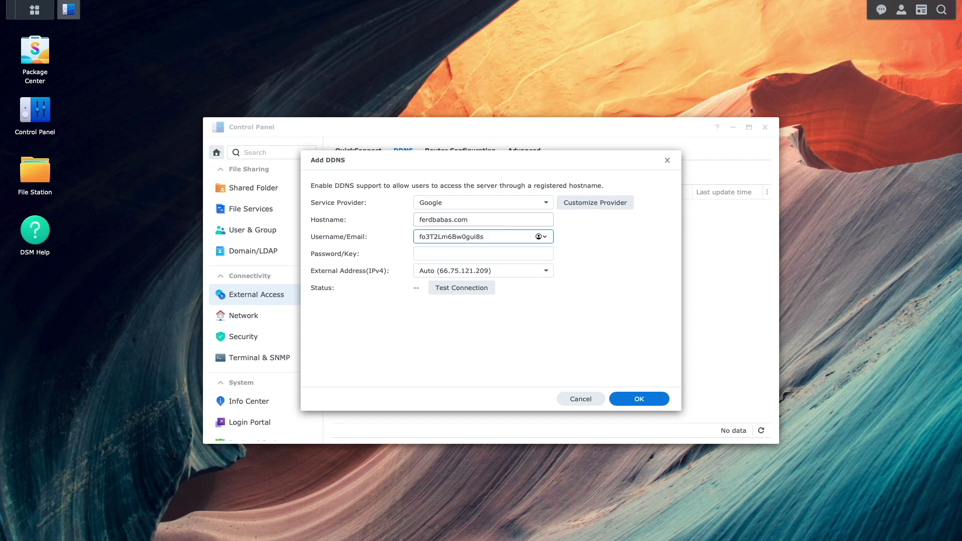
left_click(527, 255)
key("ctrl+v")
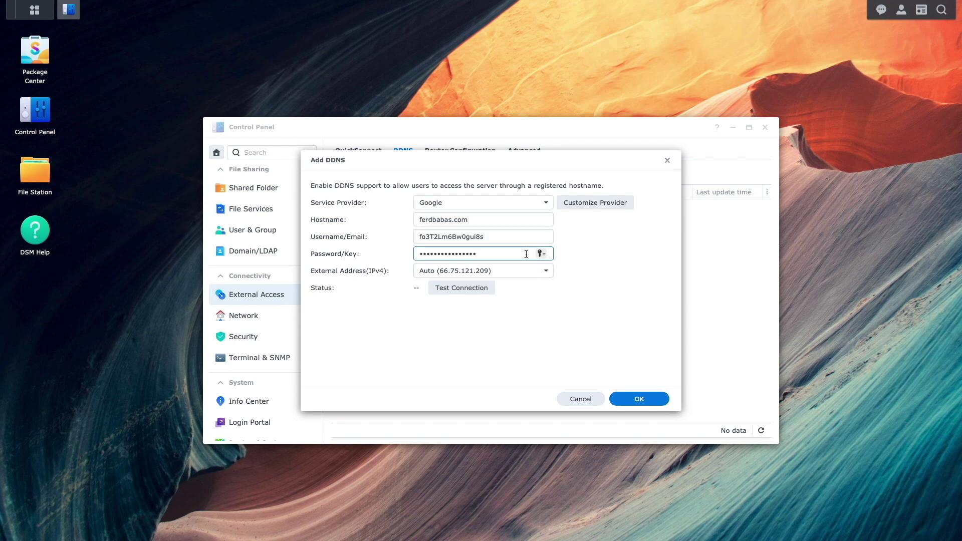
Test the DDNS connection, save the entry with Normal status, and close Control Panel
left_click(485, 293)
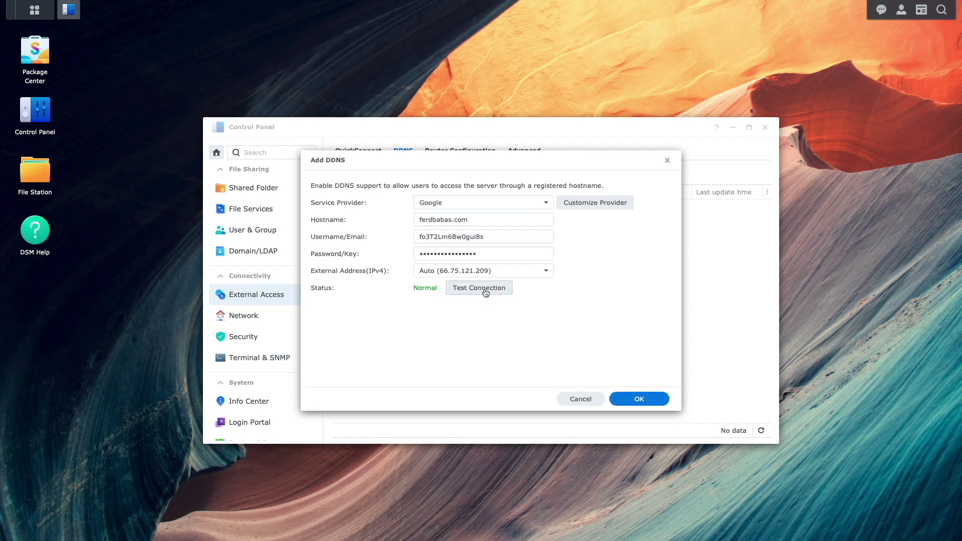
left_click(629, 399)
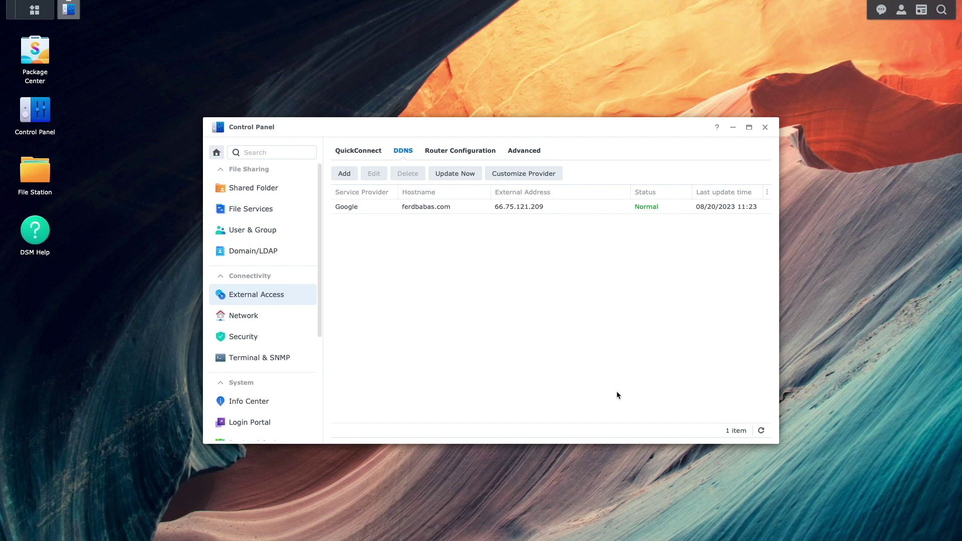
left_click(765, 127)
left_click(47, 17)
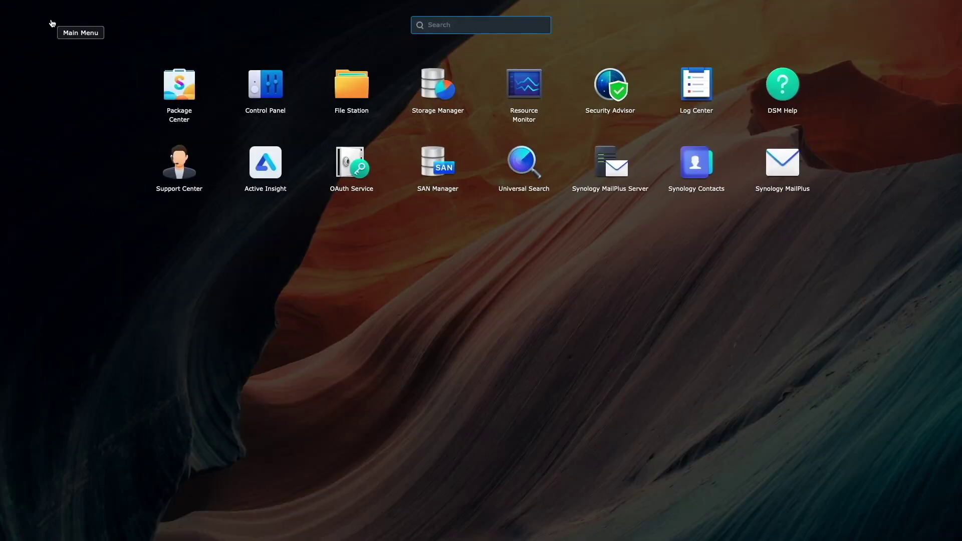
Create a new MailPlus mail system with domain and hostname ferdbabas.com, then apply and finish the wizard
left_click(592, 165)
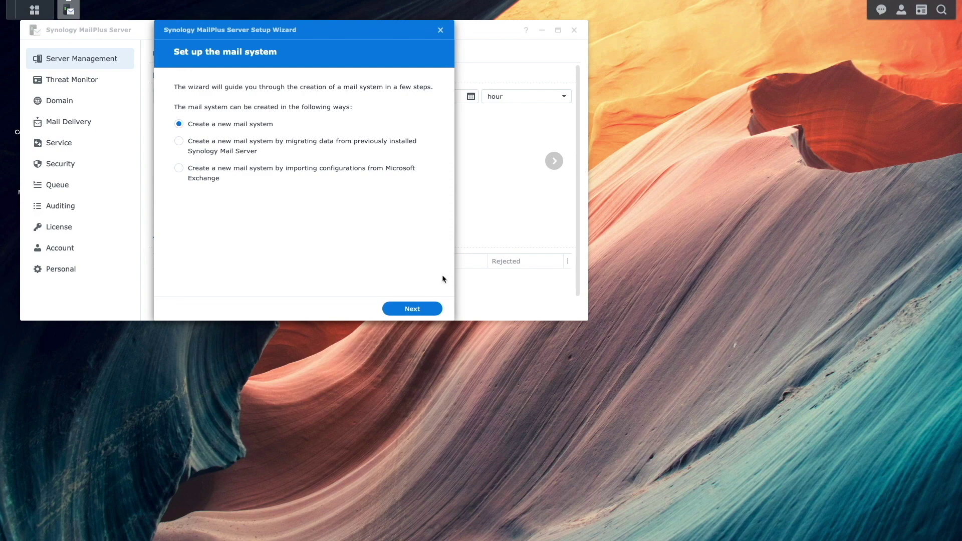
left_click(431, 308)
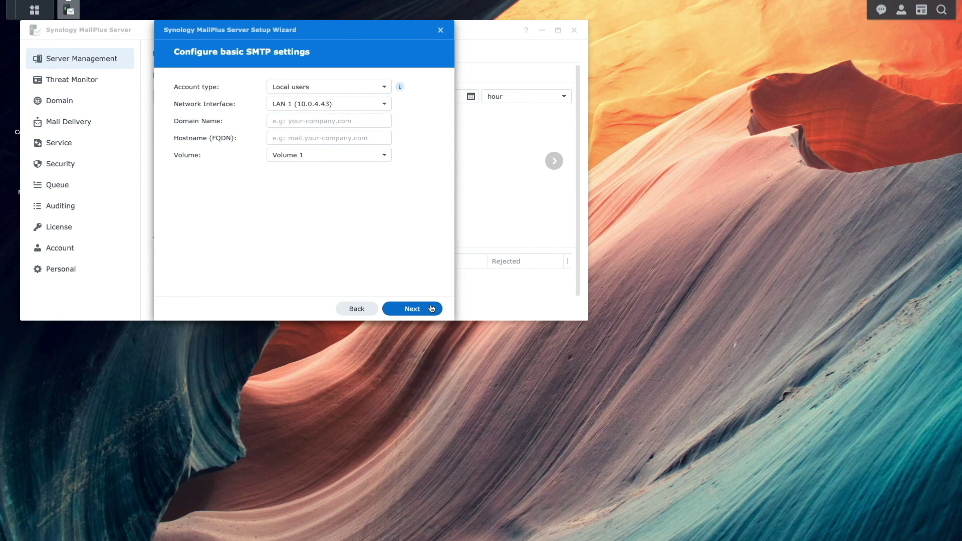
left_click(294, 123)
type("ferdbabas.com")
left_click(294, 137)
type("ferdbabas.com")
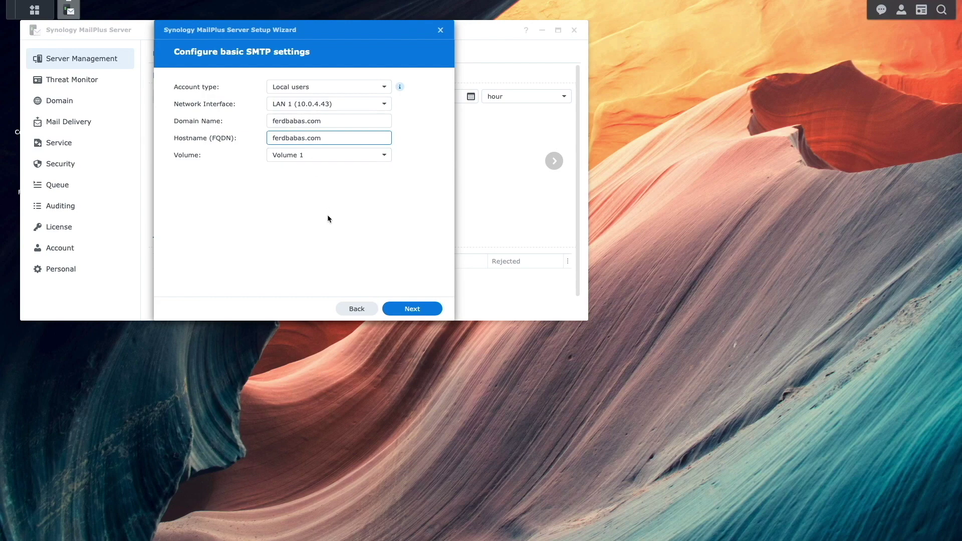
left_click(394, 307)
left_click(394, 307)
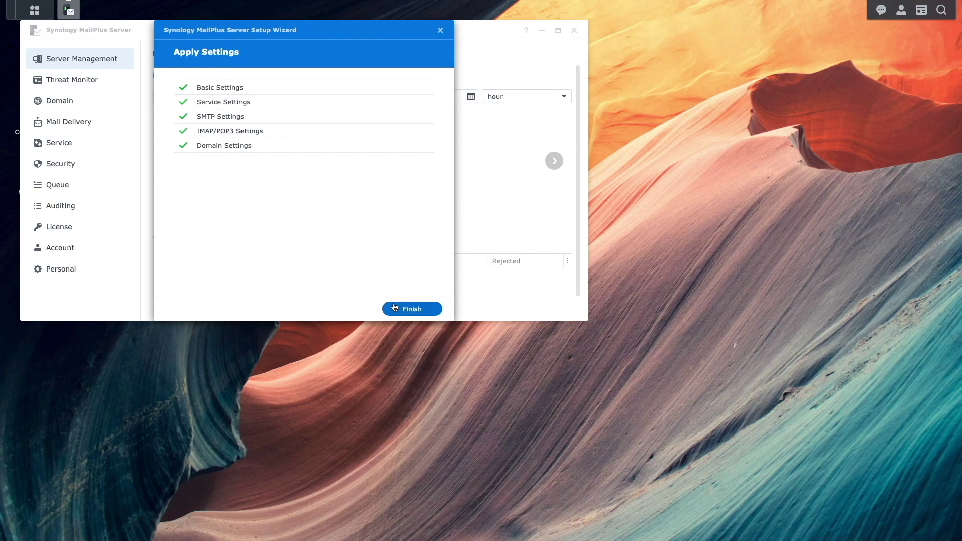
left_click(395, 308)
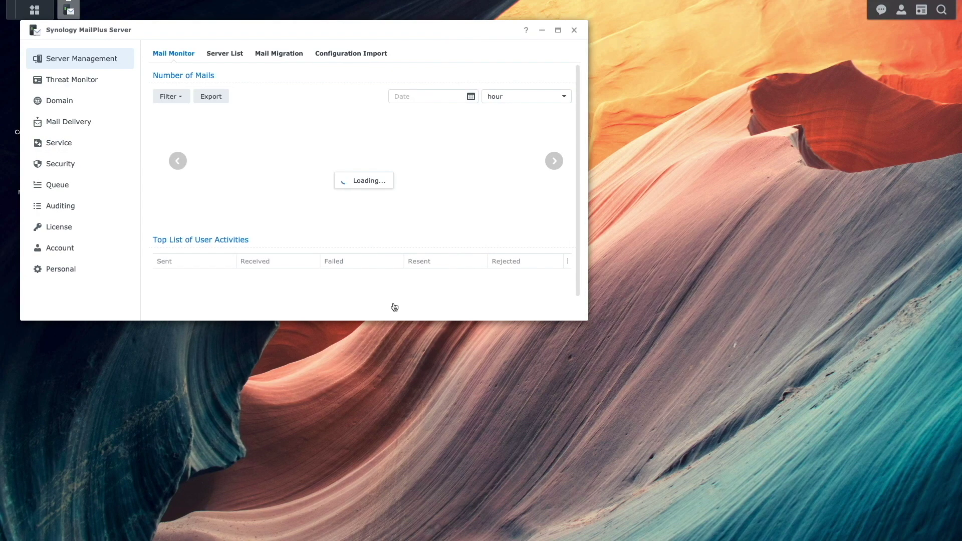
Activate the newly created user in MailPlus Server's Account list and apply the change
left_click_drag(335, 28, 497, 144)
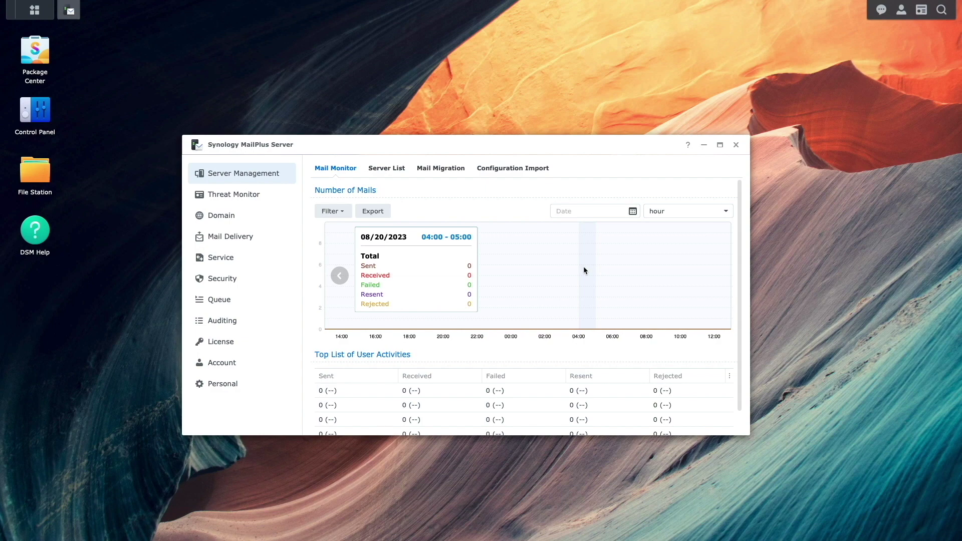
left_click(267, 367)
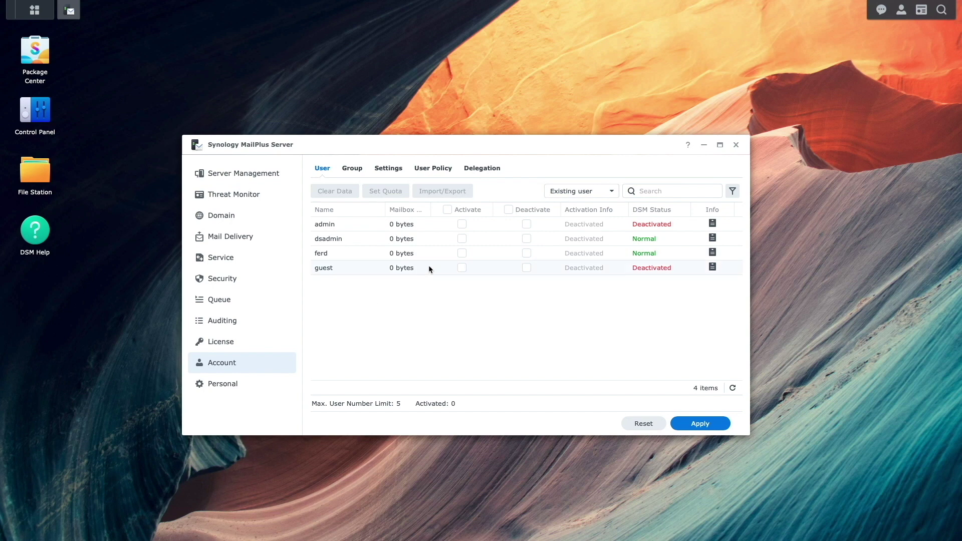
left_click(461, 254)
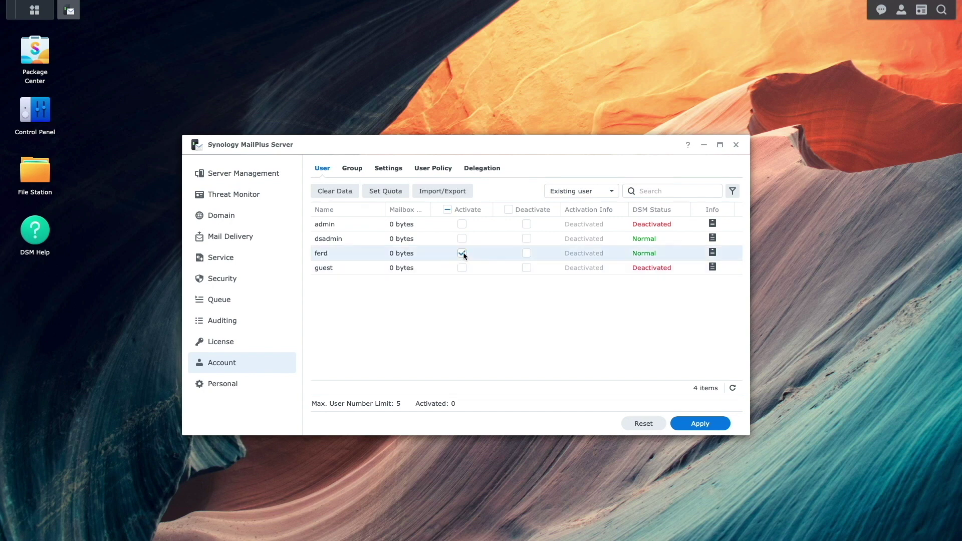
left_click(678, 425)
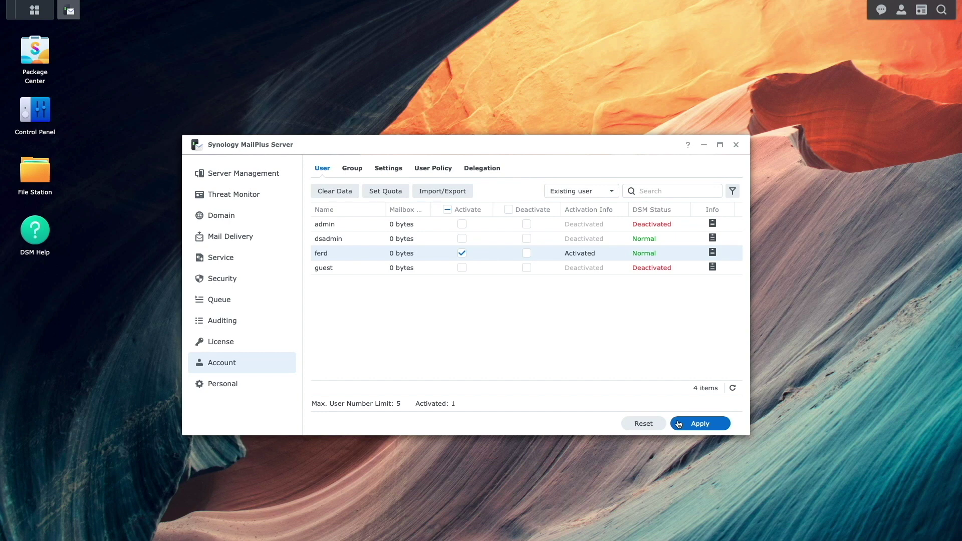
left_click(270, 238)
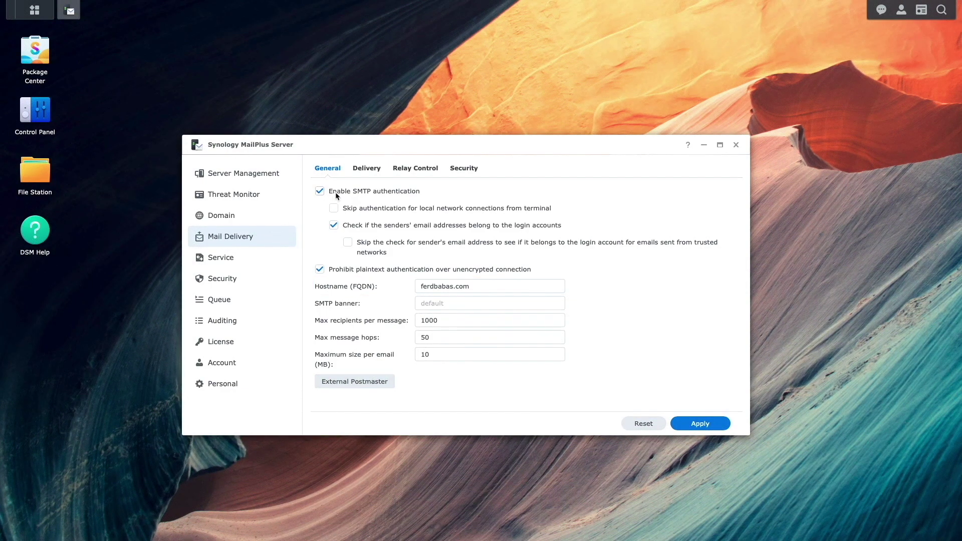
On the Delivery tab, choose 'All mails are sent through a single relay host'
left_click(369, 174)
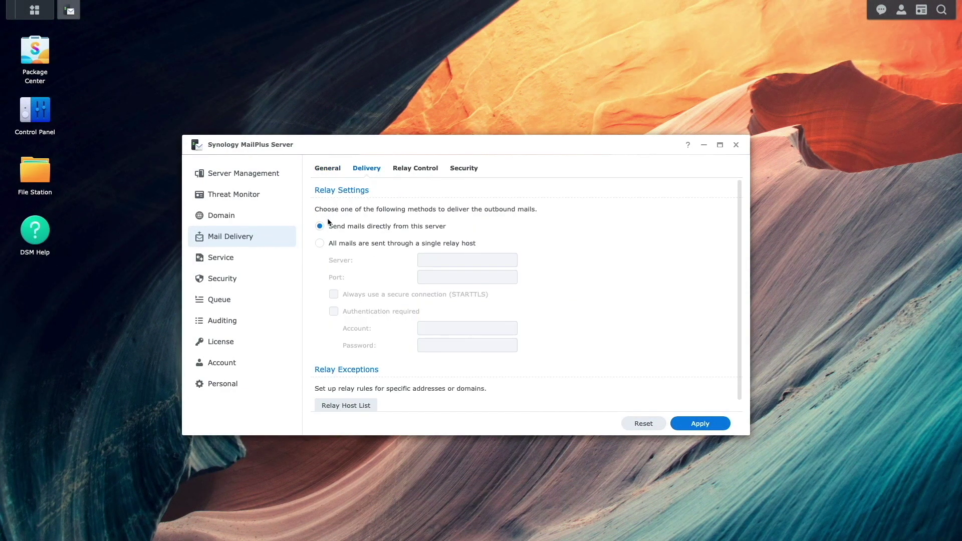
left_click(319, 244)
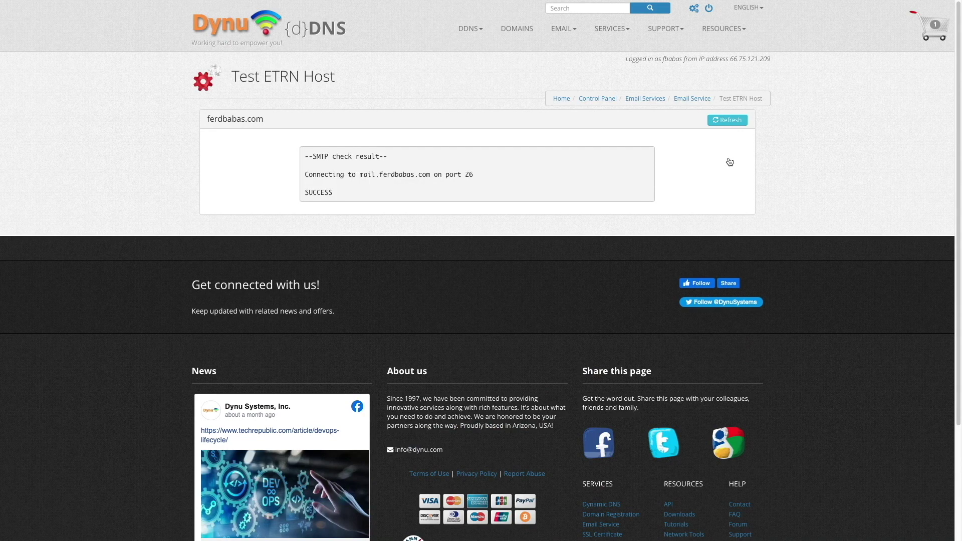
Open the ferdbabas.com SMTP Outbound Relay details from Dynu's Email Services list
left_click(652, 98)
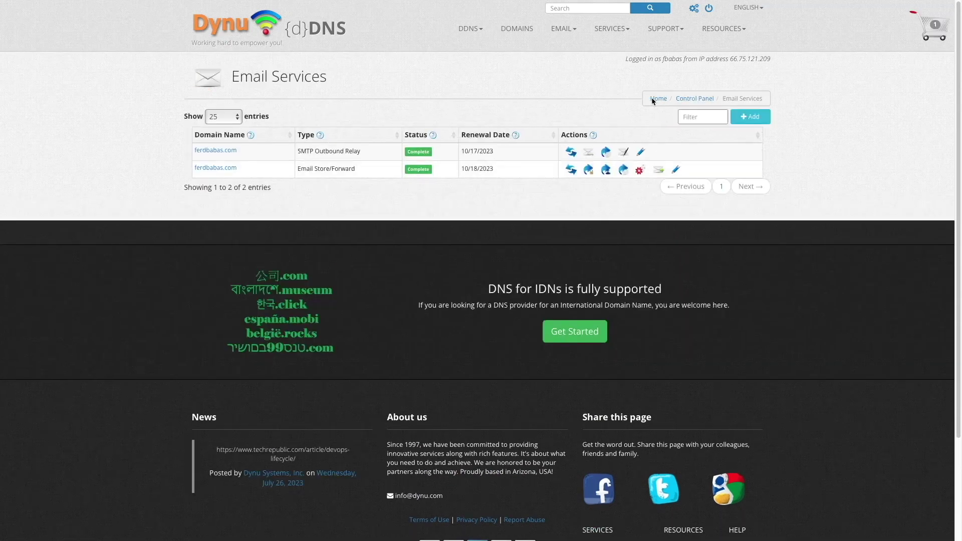
left_click(233, 150)
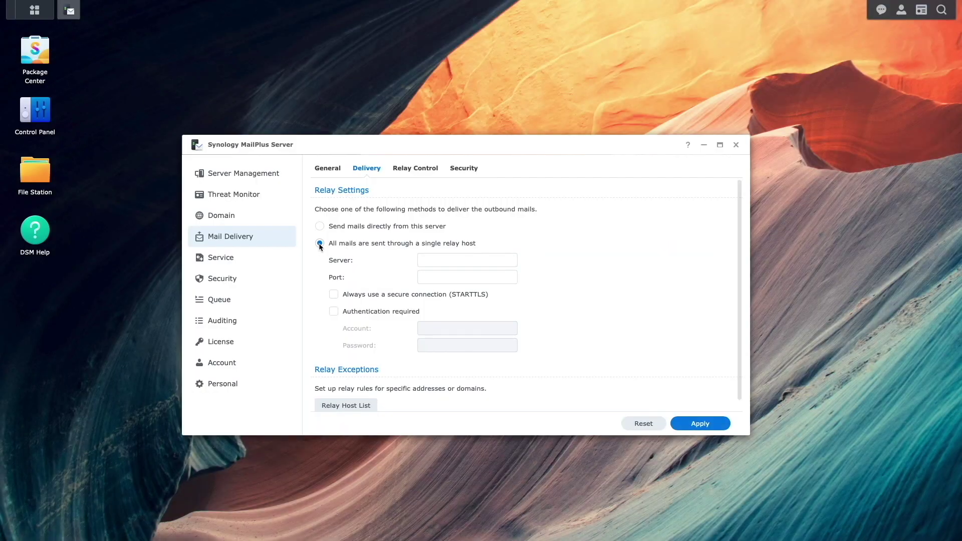
Set the relay host to relay.dynu.com, port 587, requiring STARTTLS and authentication
left_click(429, 260)
type("relay.dynu.com")
left_click(451, 277)
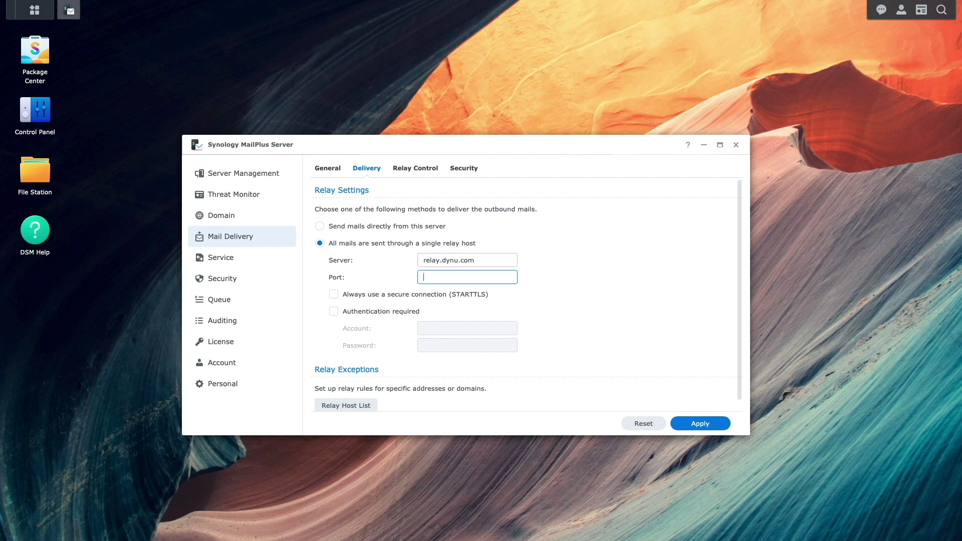
type("587")
left_click(336, 294)
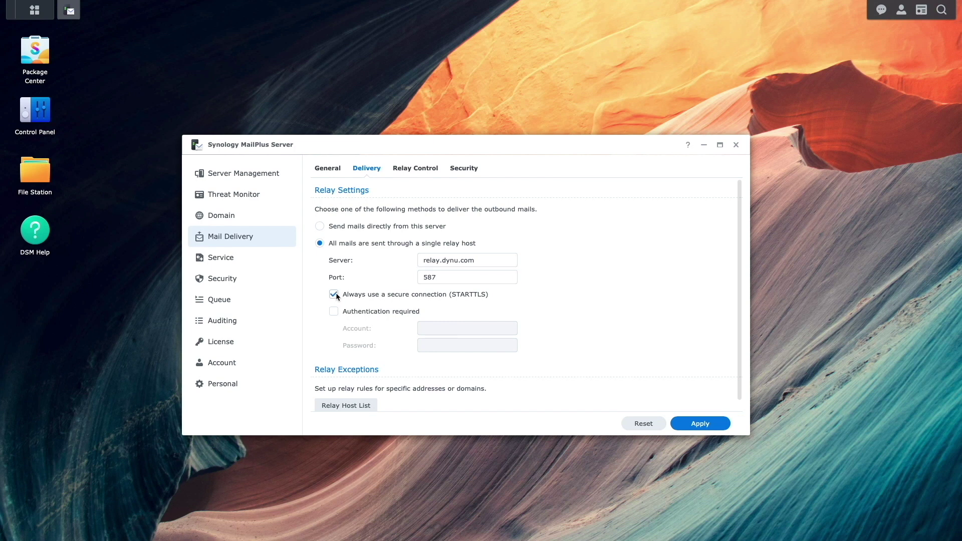
left_click(334, 313)
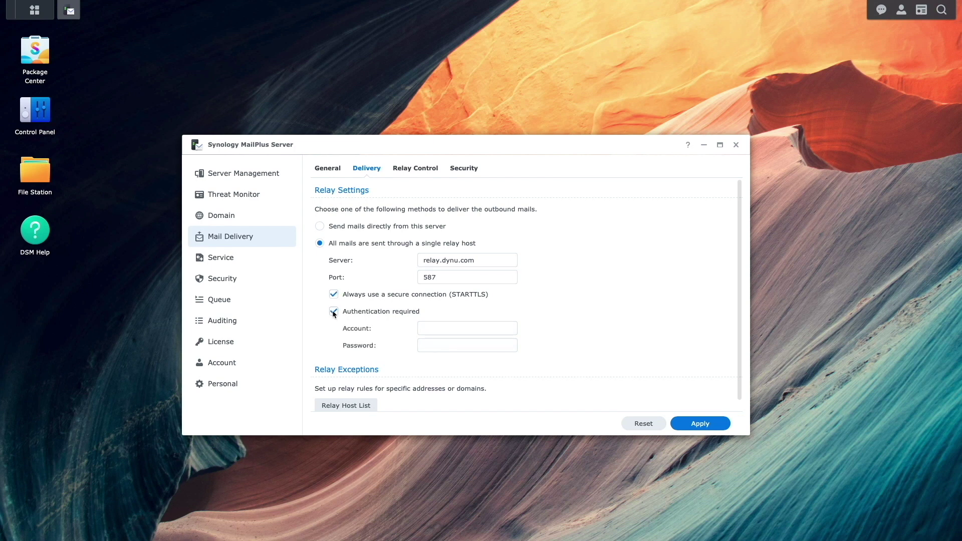
Enter the relay account name, paste its password, and apply the relay settings
left_click(423, 327)
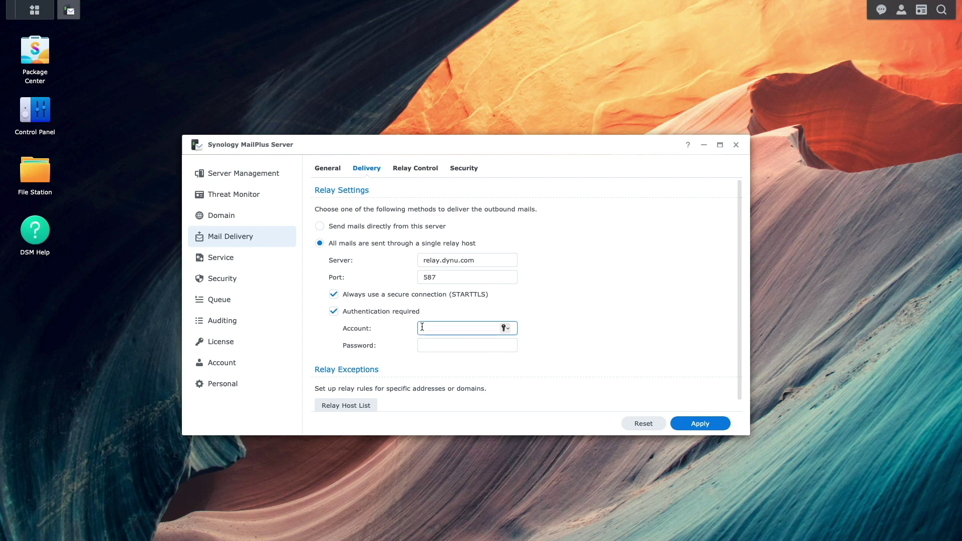
key("Tab")
key("ctrl+v")
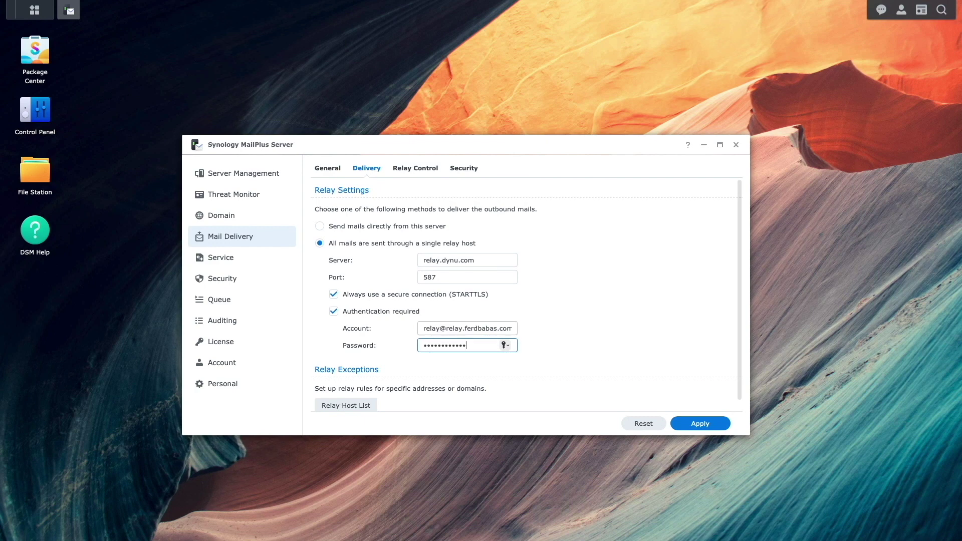
left_click(675, 423)
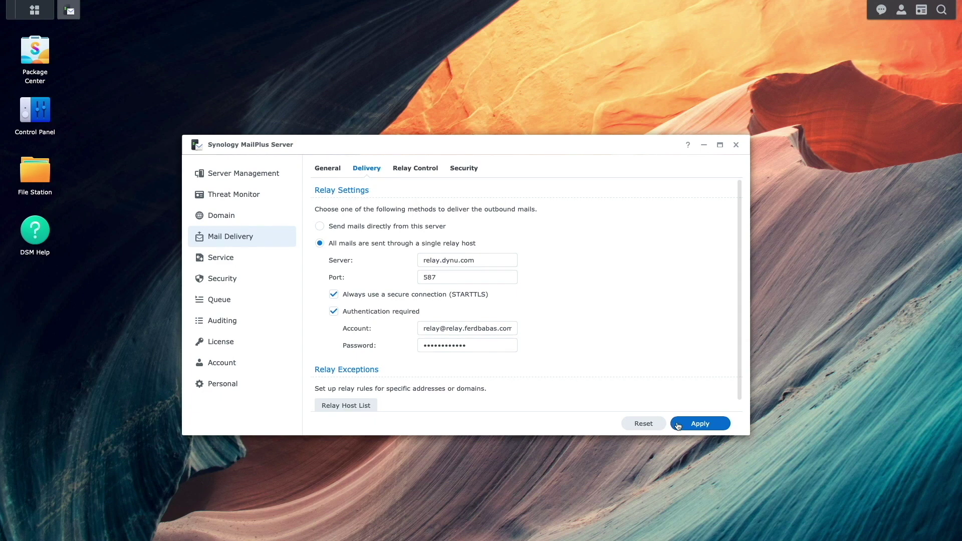
left_click(261, 265)
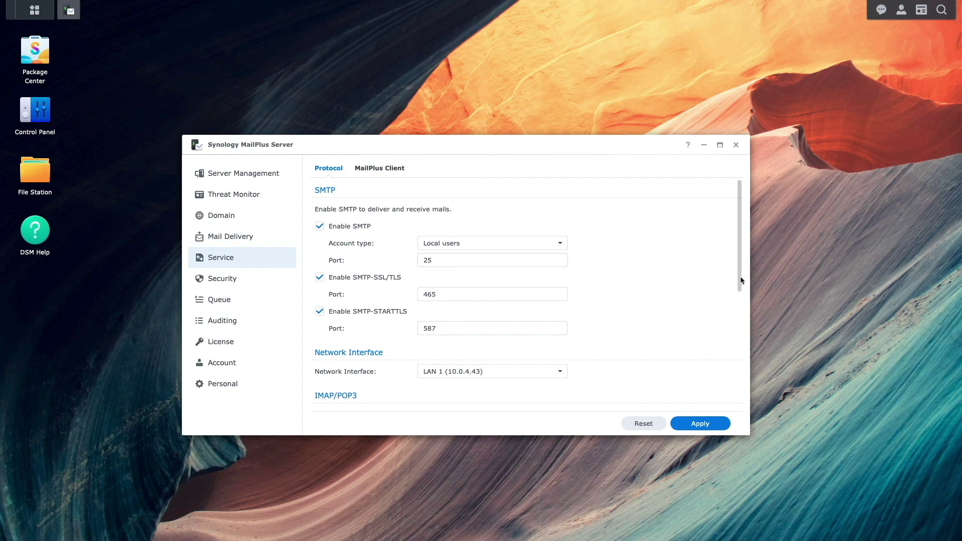
Scroll through the SMTP and IMAP/POP3 protocol settings, then view the Auditing log
left_click_drag(741, 275, 738, 376)
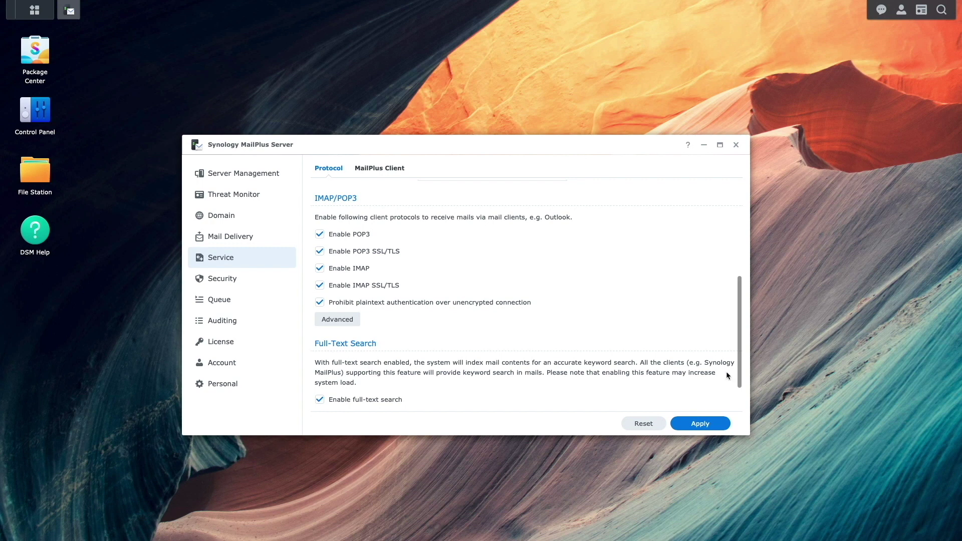
left_click(262, 328)
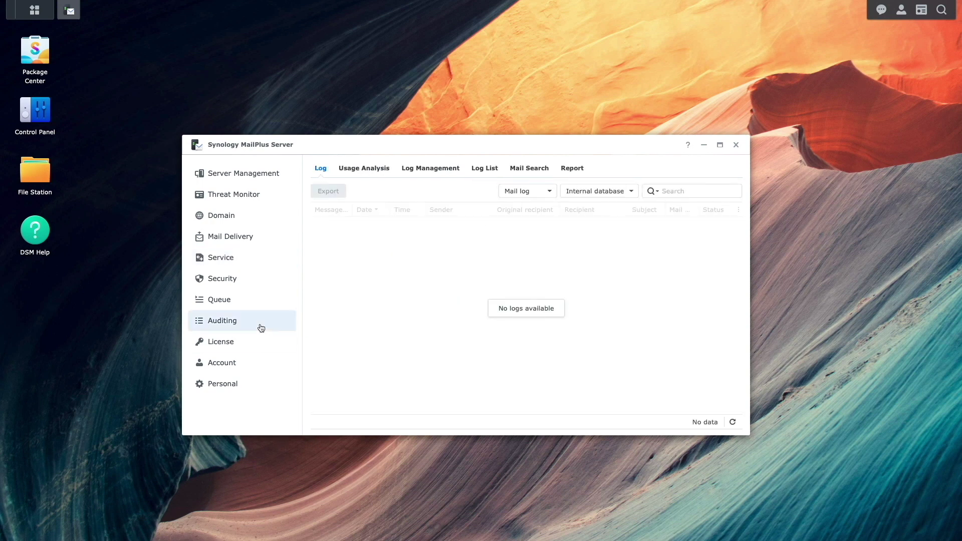
Enable the 00:00 daily report with the administrator's e-mail address as recipient, and apply
left_click(572, 168)
left_click(383, 193)
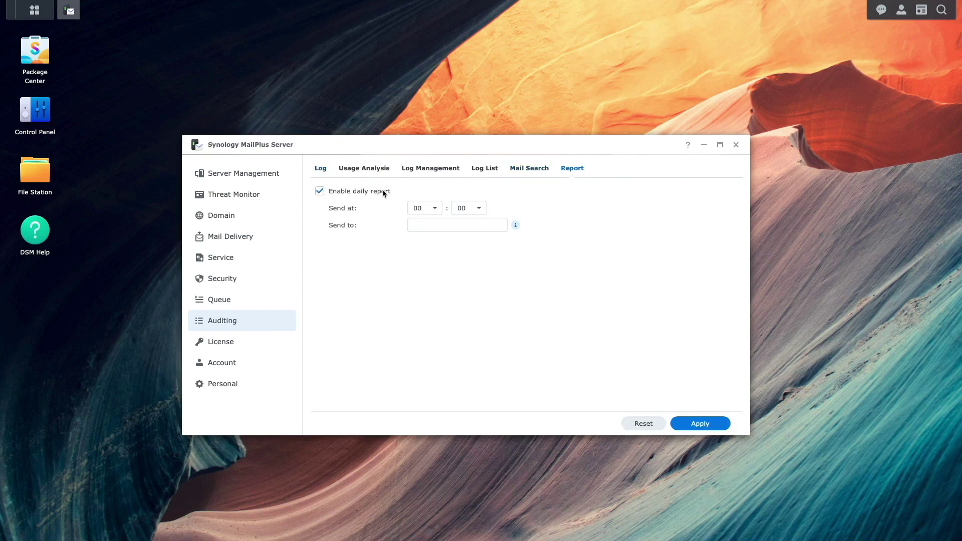
left_click(413, 225)
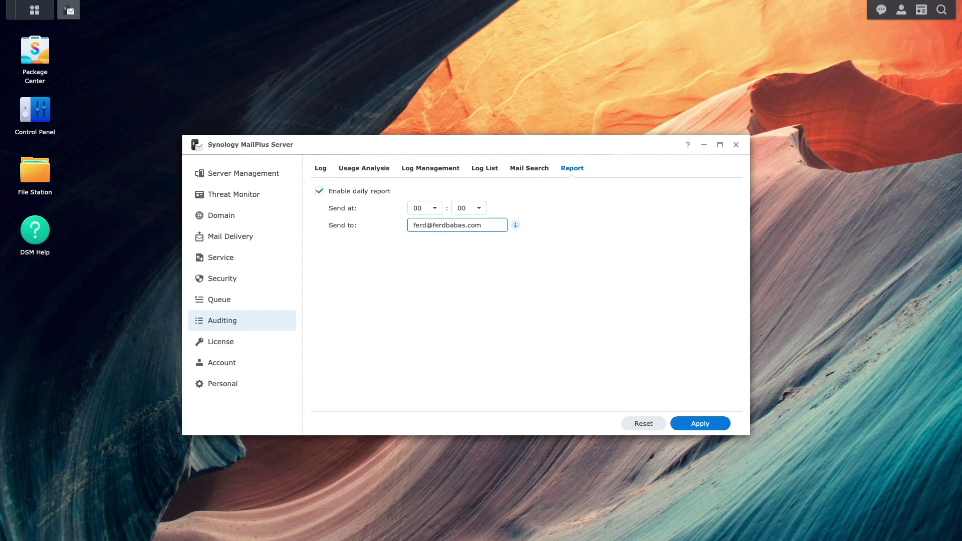
left_click(675, 426)
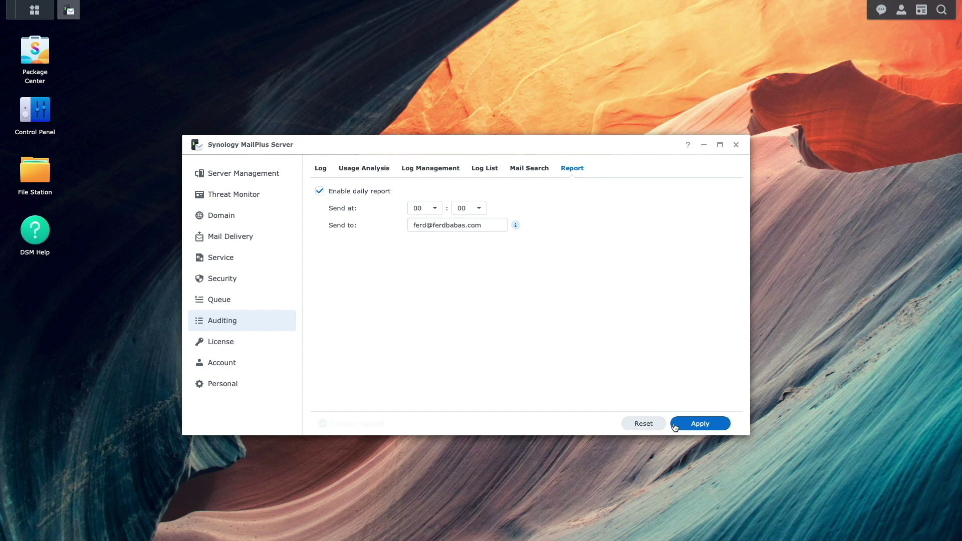
left_click(287, 177)
Run the Server List settings check, review the antispam, antivirus, DKIM and DMARC warnings, and close it
left_click(375, 174)
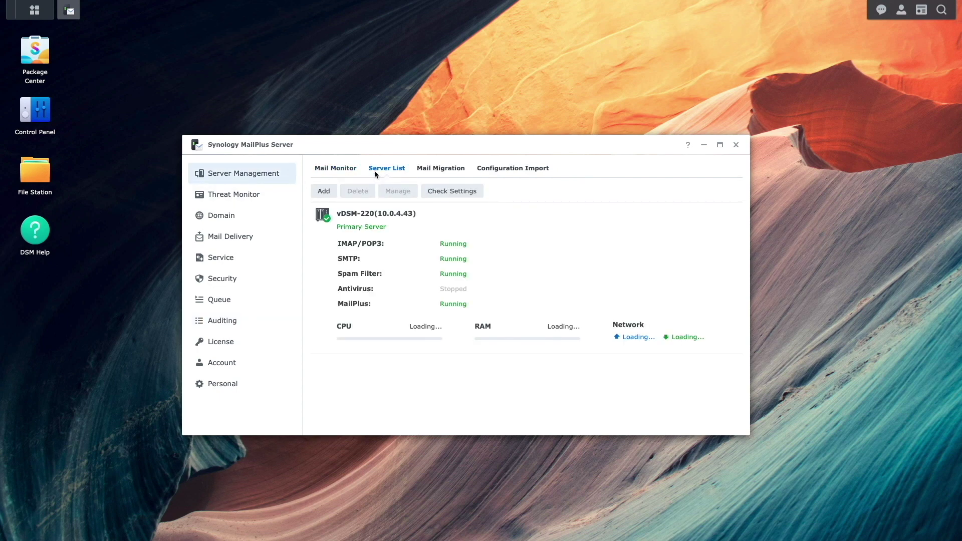
left_click(426, 191)
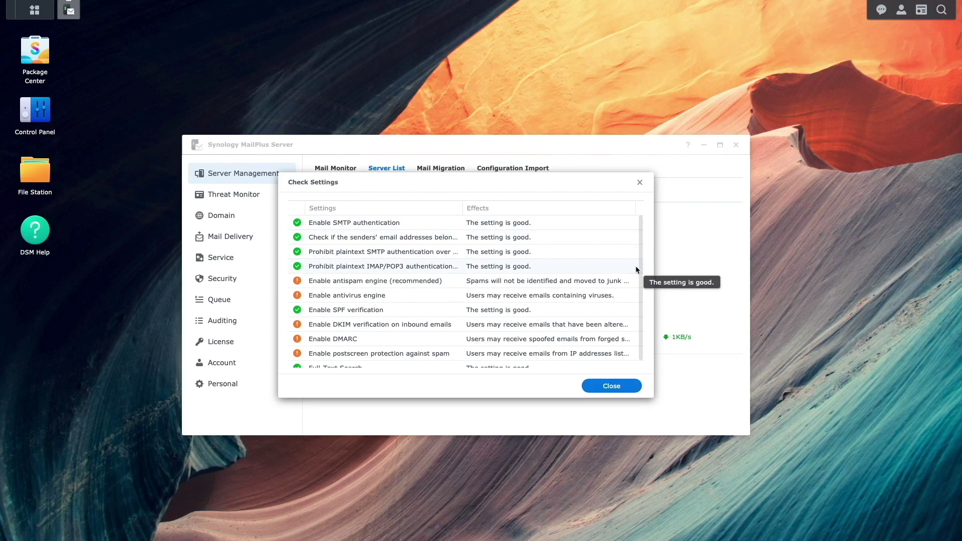
scroll(638, 270, "down", 1)
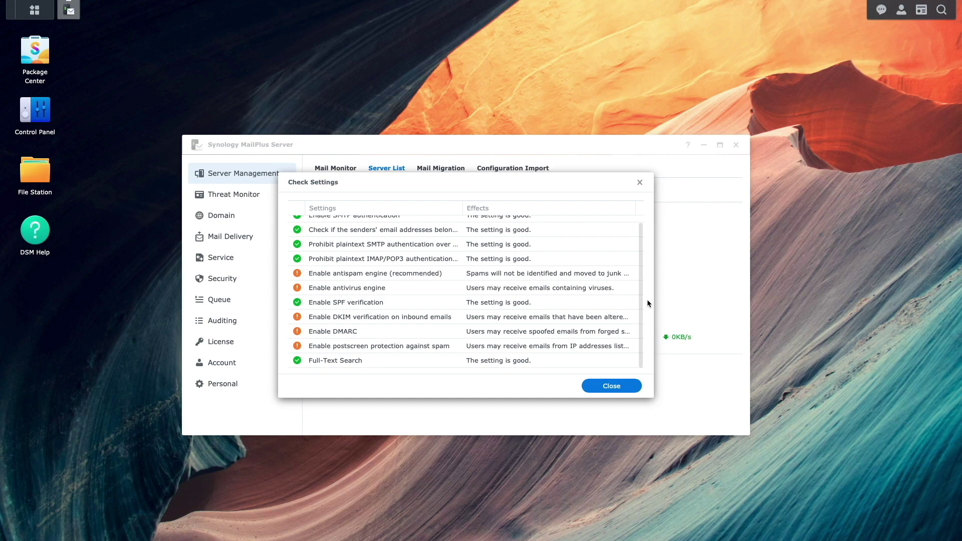
left_click(625, 387)
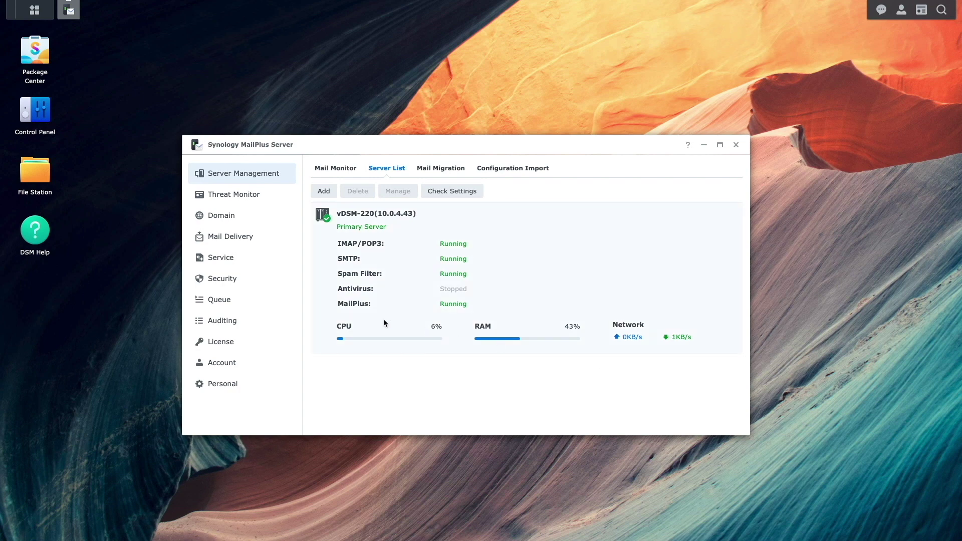
left_click(265, 280)
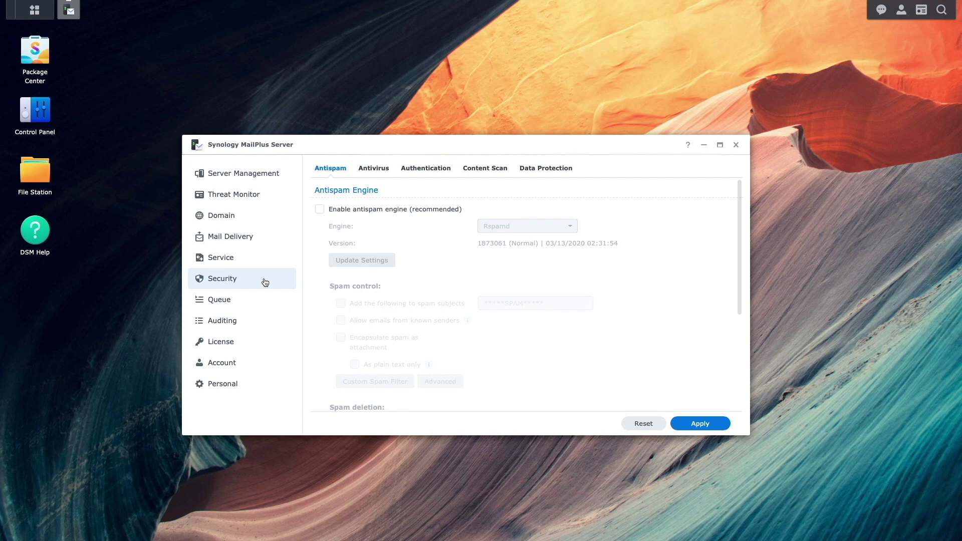
Enable the antispam and antivirus engines, applying each change
left_click(320, 209)
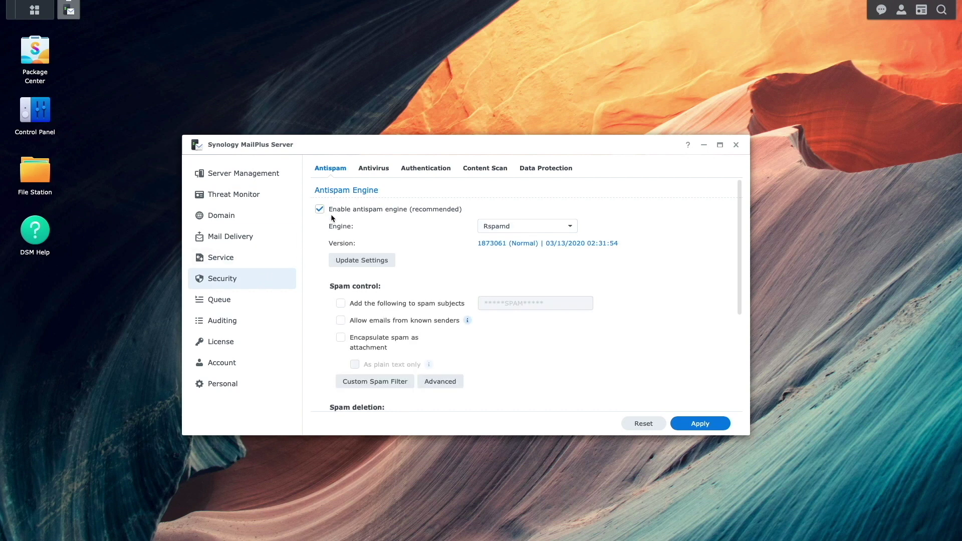
left_click(680, 422)
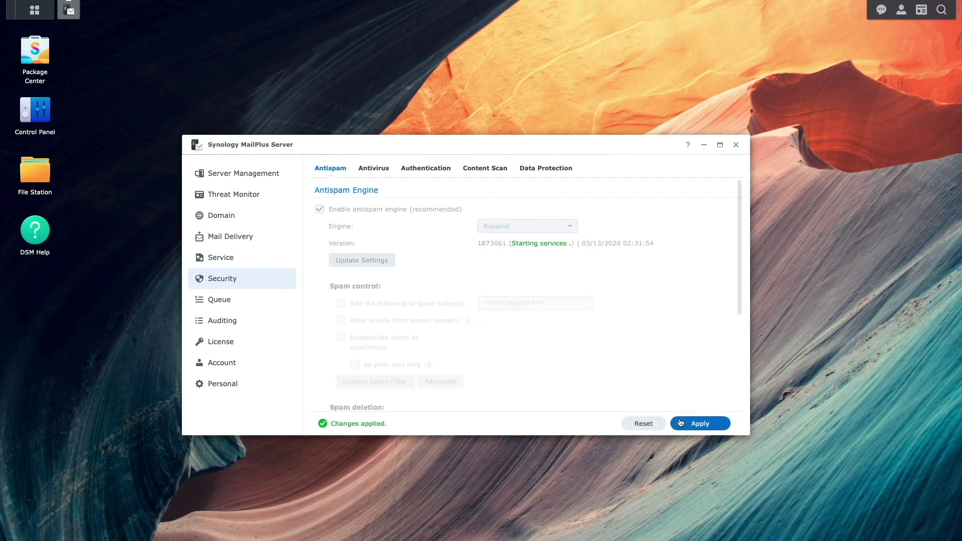
left_click(386, 169)
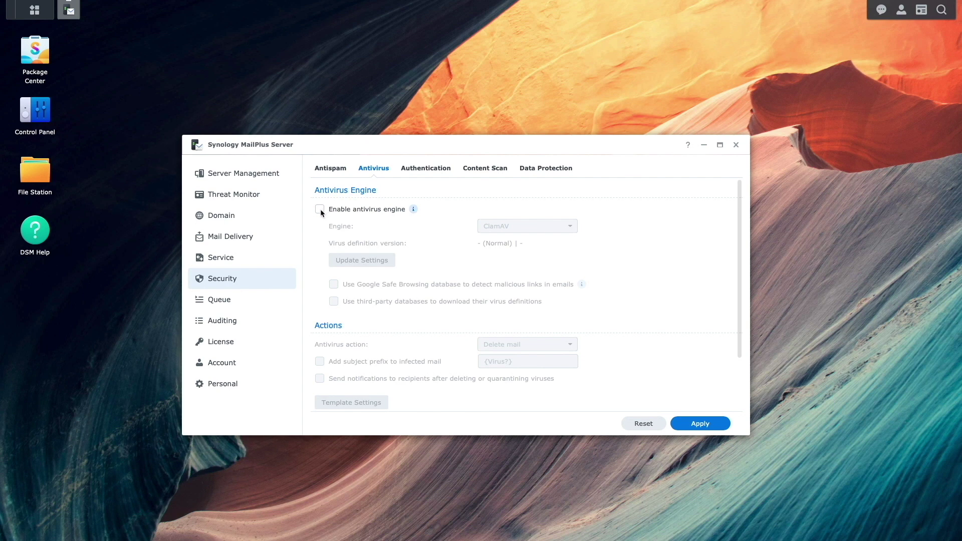
left_click(319, 209)
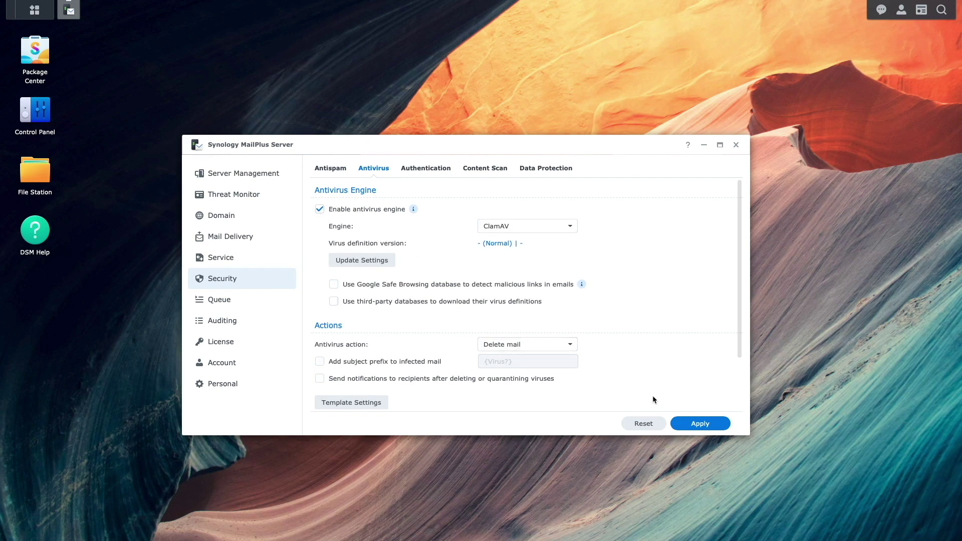
left_click(679, 425)
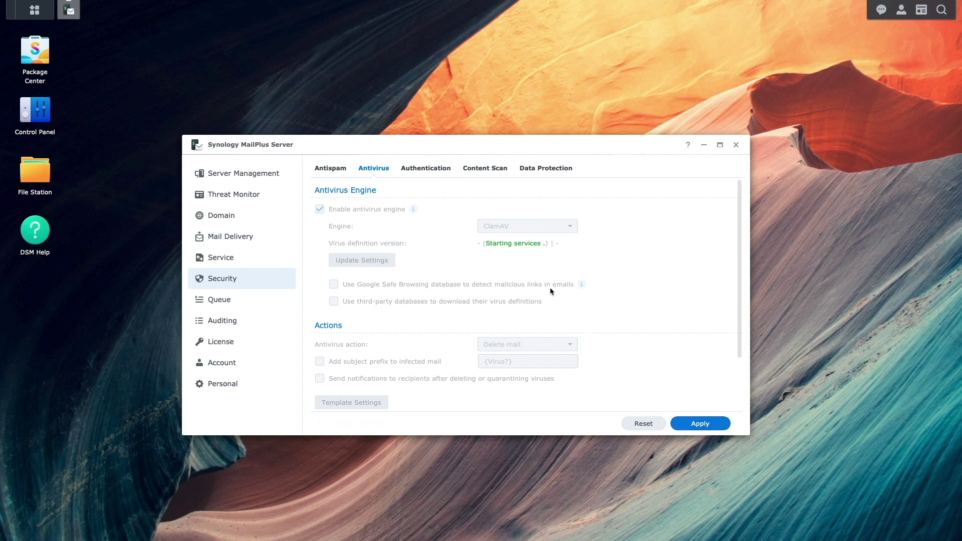
Enable inbound DKIM verification and DMARC on the SPF, DKIM and DMARC tab and apply
left_click(441, 169)
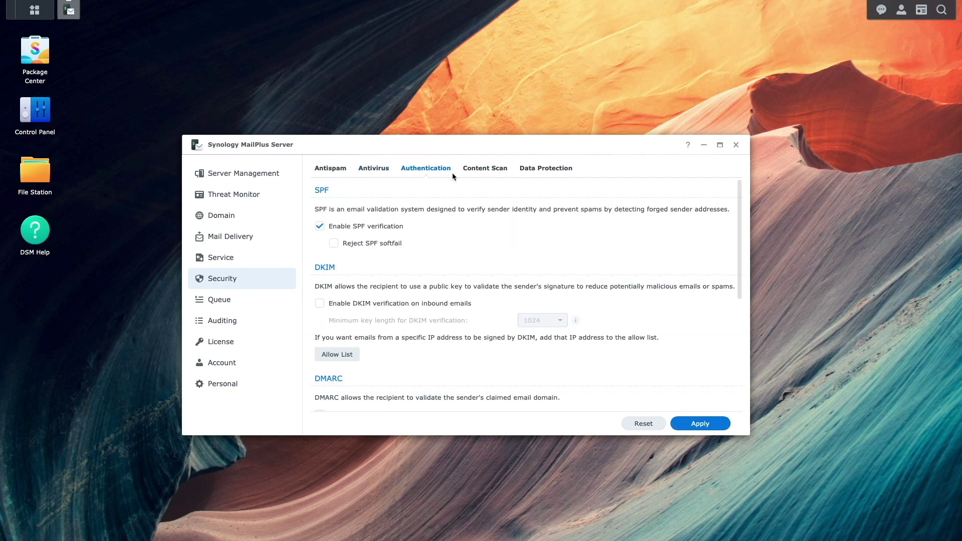
left_click(319, 304)
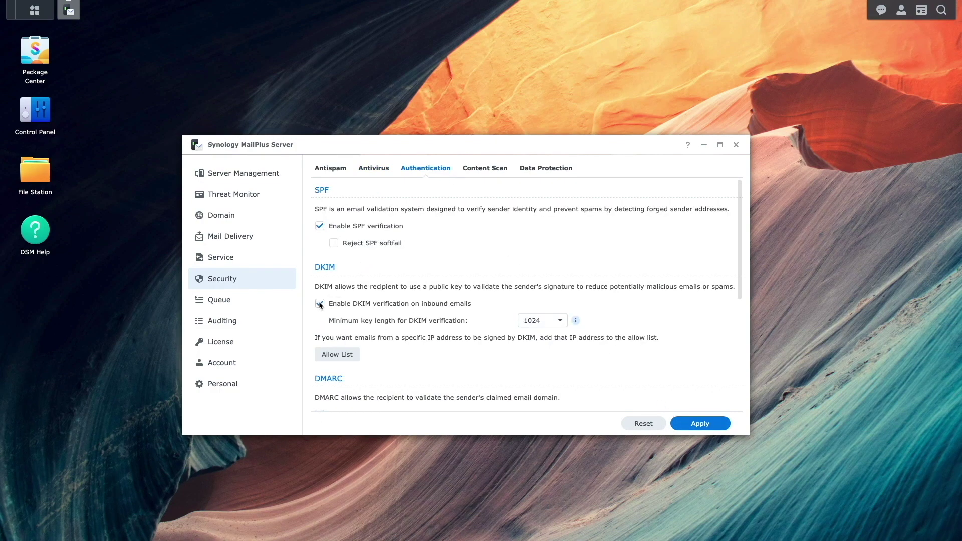
left_click_drag(741, 288, 740, 328)
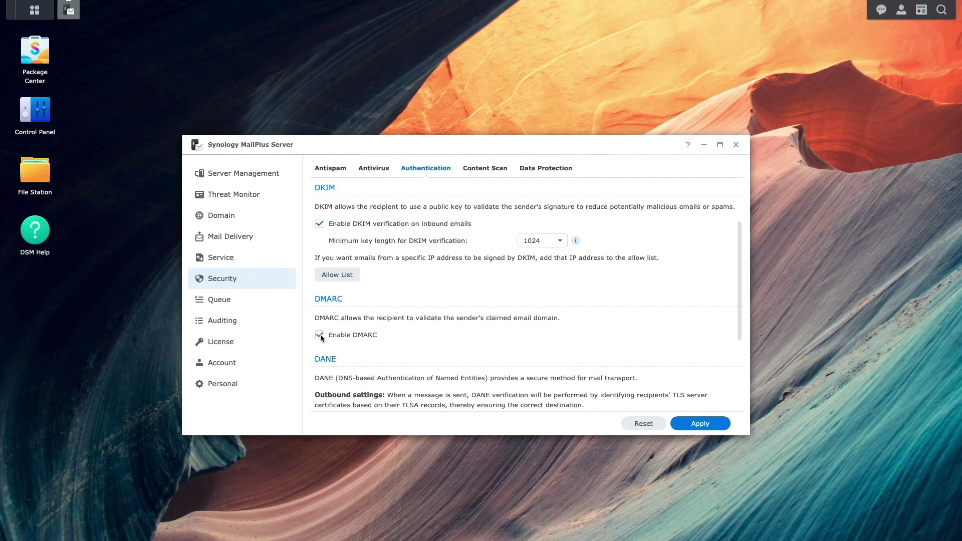
left_click(685, 424)
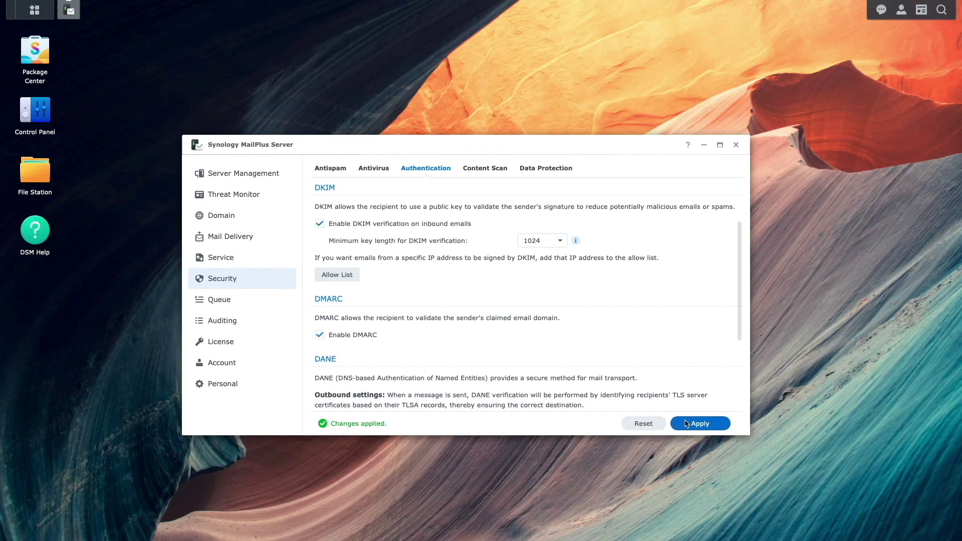
Enable postscreen DNSBL spam protection on the Antispam tab and apply
scroll(479, 281, "up", 3)
left_click(345, 171)
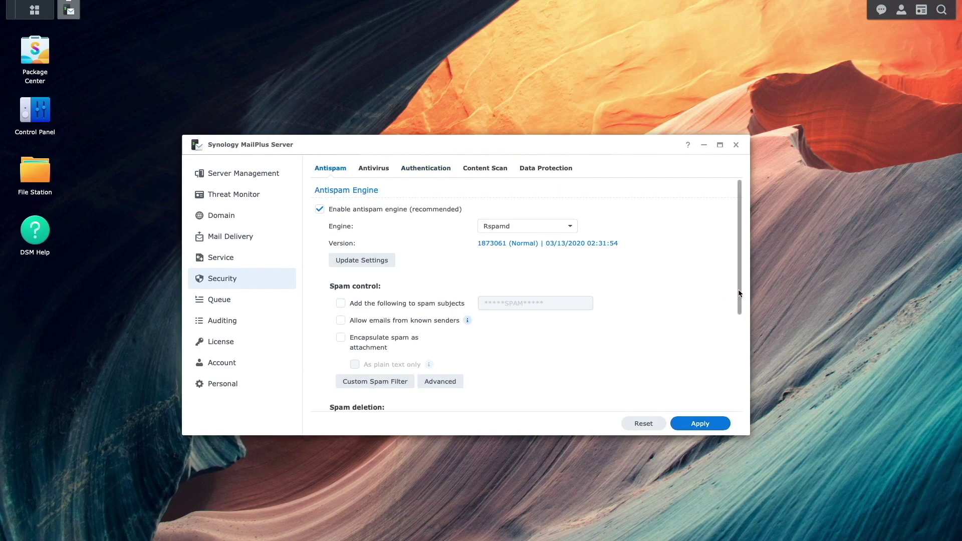
left_click_drag(739, 295, 737, 390)
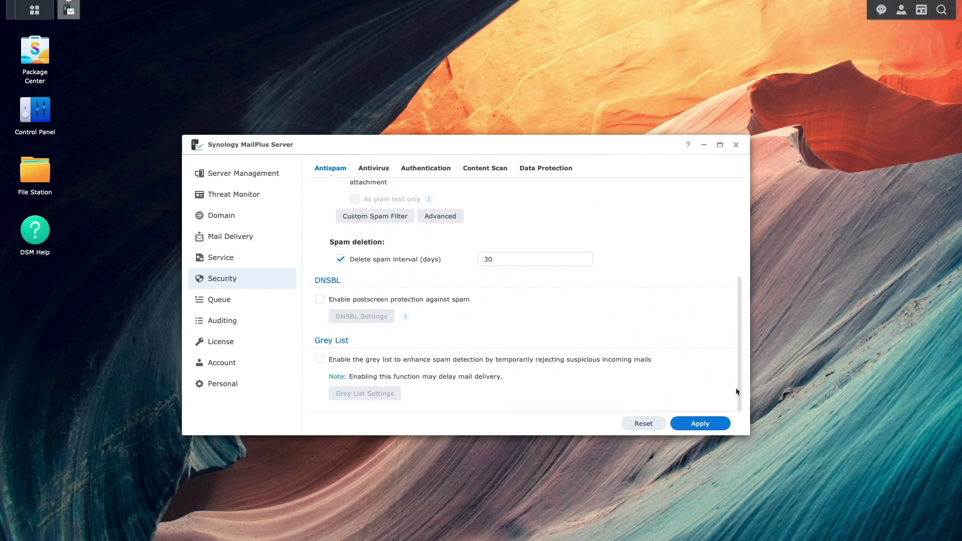
left_click(319, 300)
left_click(675, 424)
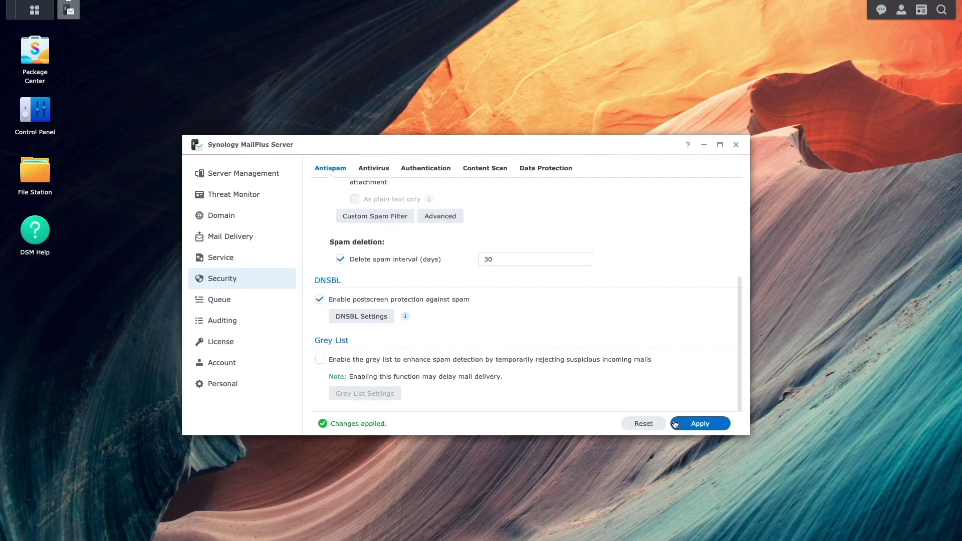
Rerun the Server List settings check, confirming every MailPlus item is now rated good
left_click(293, 181)
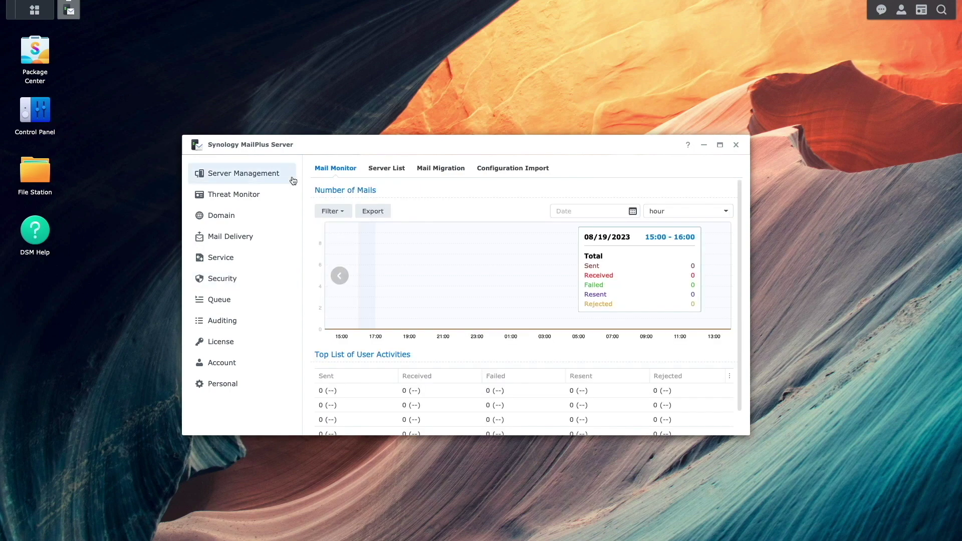
left_click(387, 169)
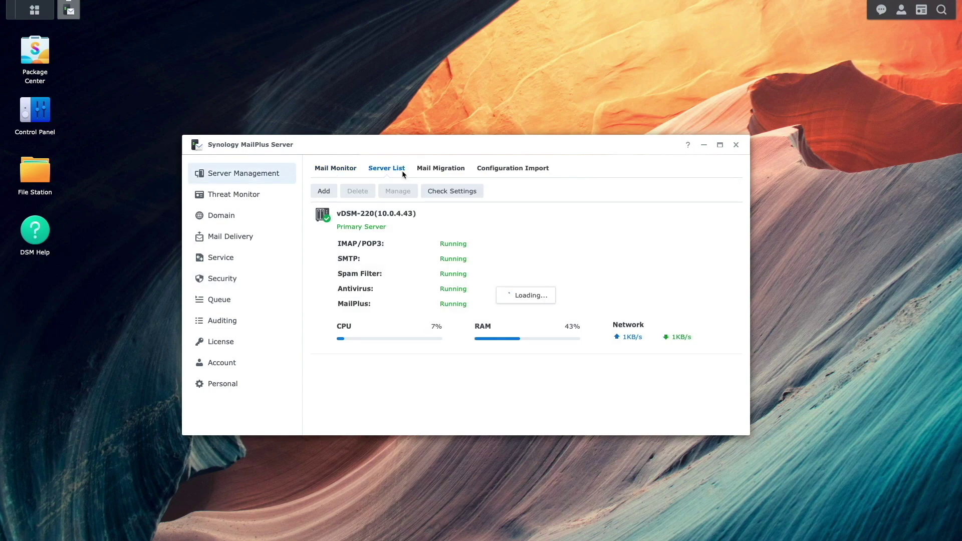
left_click(430, 193)
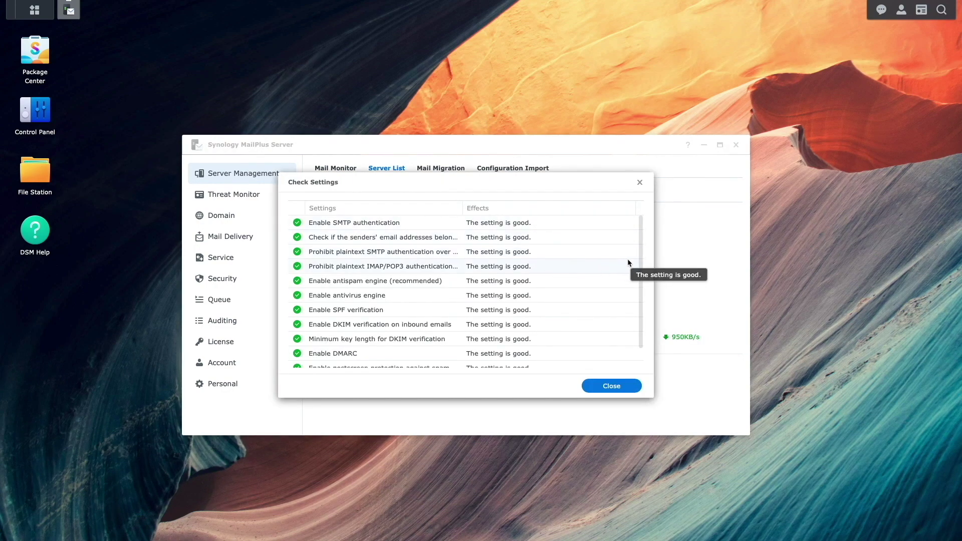
scroll(639, 264, "down", 2)
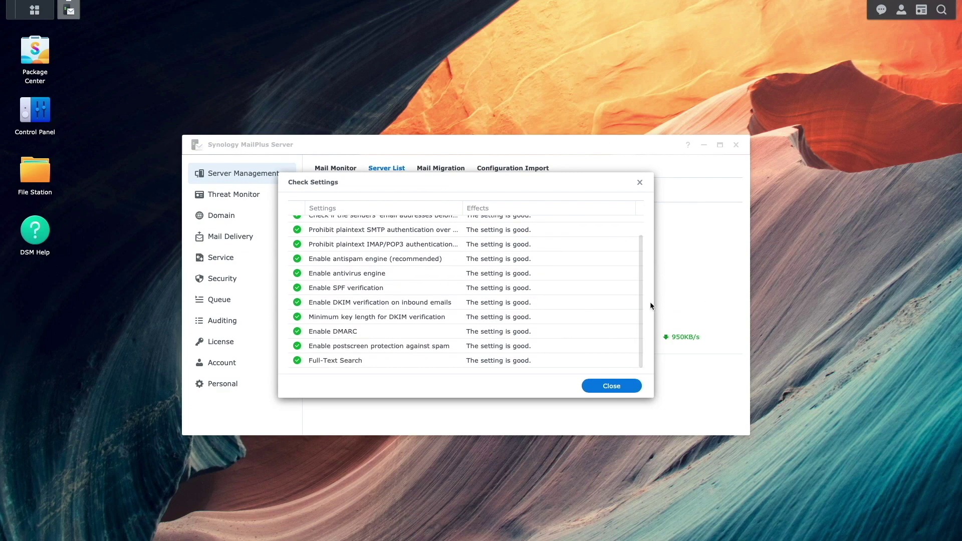
left_click(633, 387)
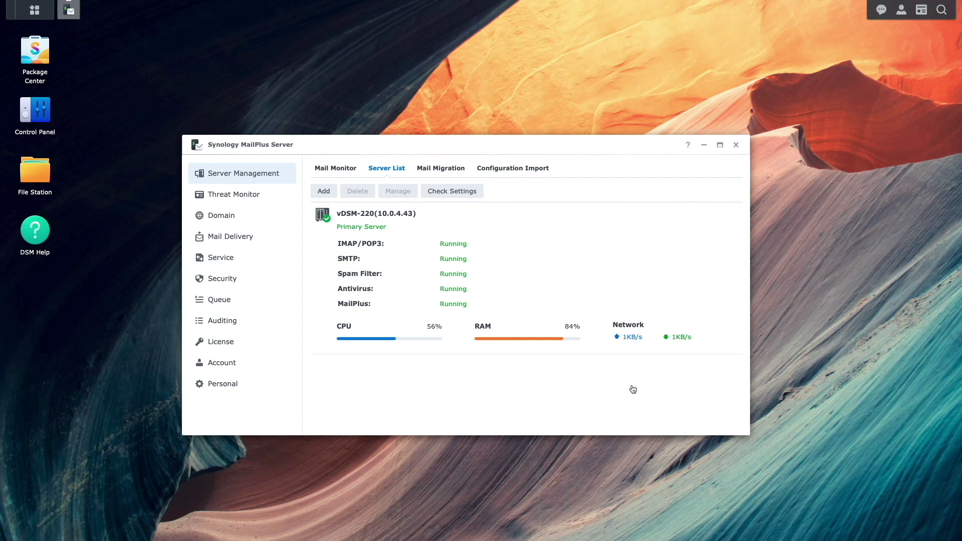
left_click(280, 223)
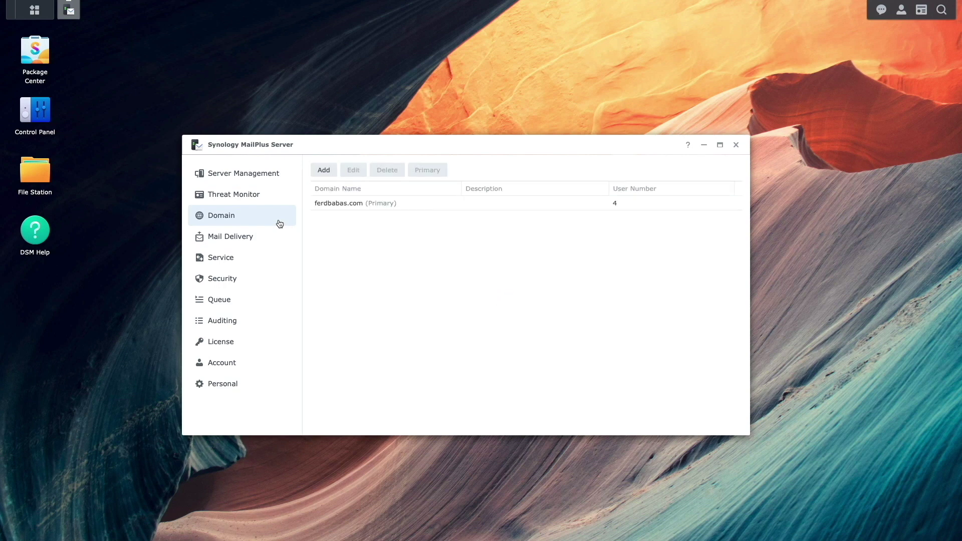
Enable a daily sending quota of 25 emails per user for ferdbabas.com, replacing 500, and save
left_click(326, 206)
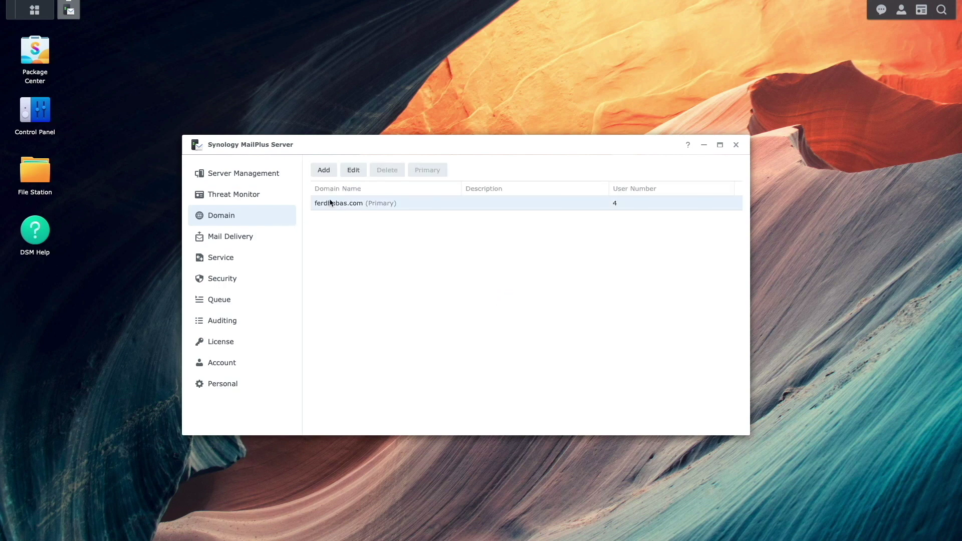
left_click(354, 171)
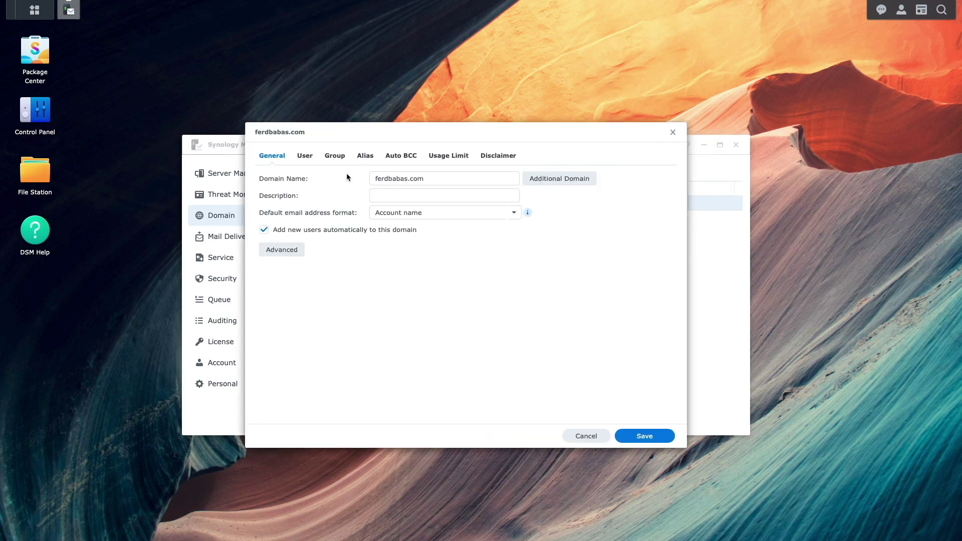
left_click(429, 158)
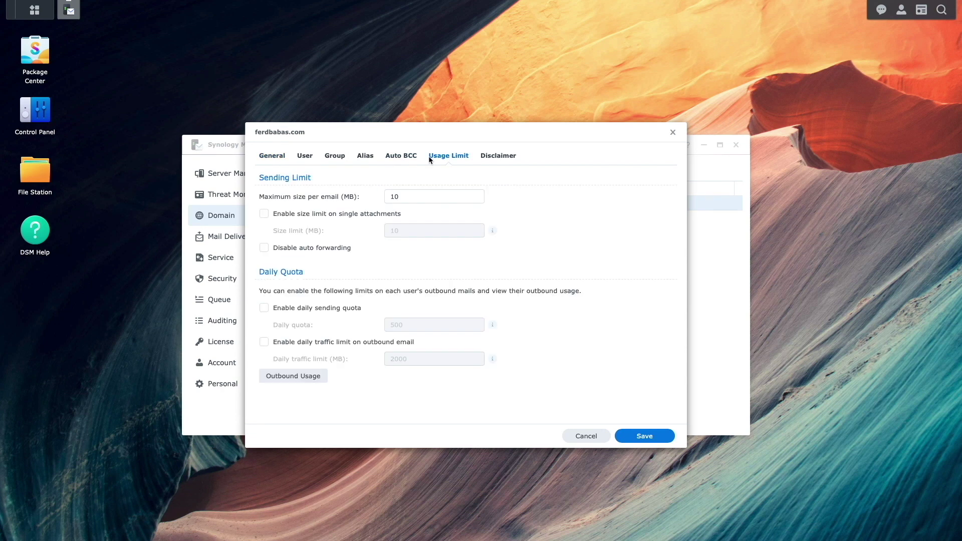
left_click(264, 307)
left_click(396, 326)
left_click_drag(403, 326, 385, 327)
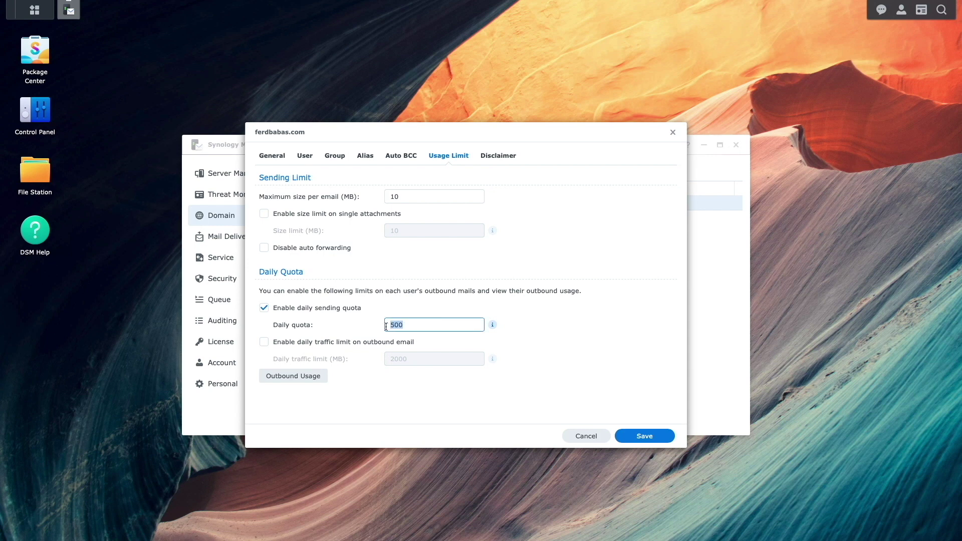
type("25")
left_click(626, 436)
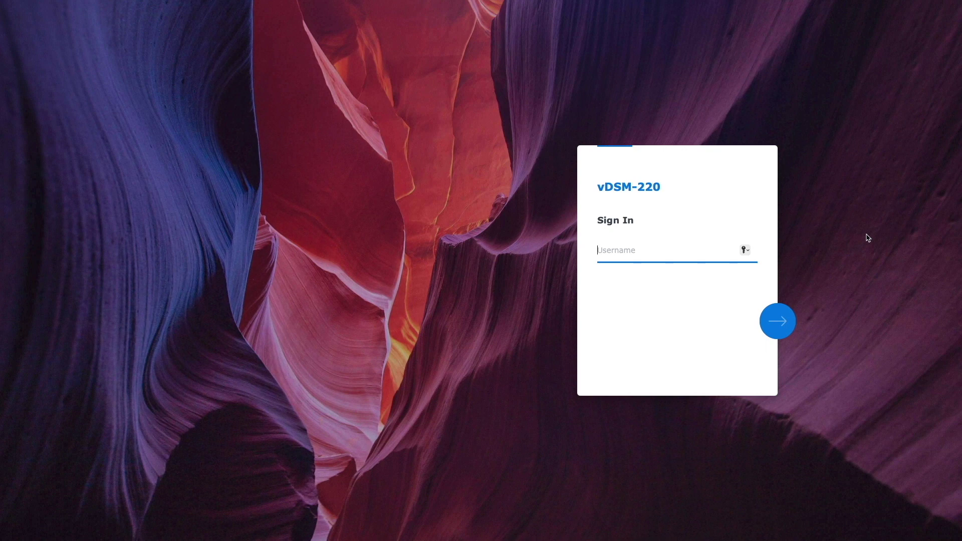
Sign in to MailPlus with the user's account name and password
type("ferd")
key("Return")
type("**********")
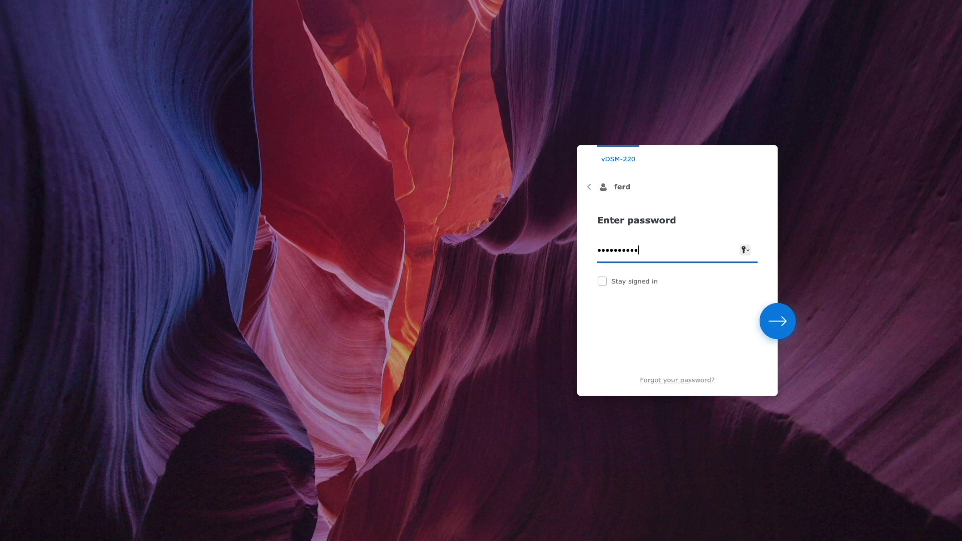
key("Return")
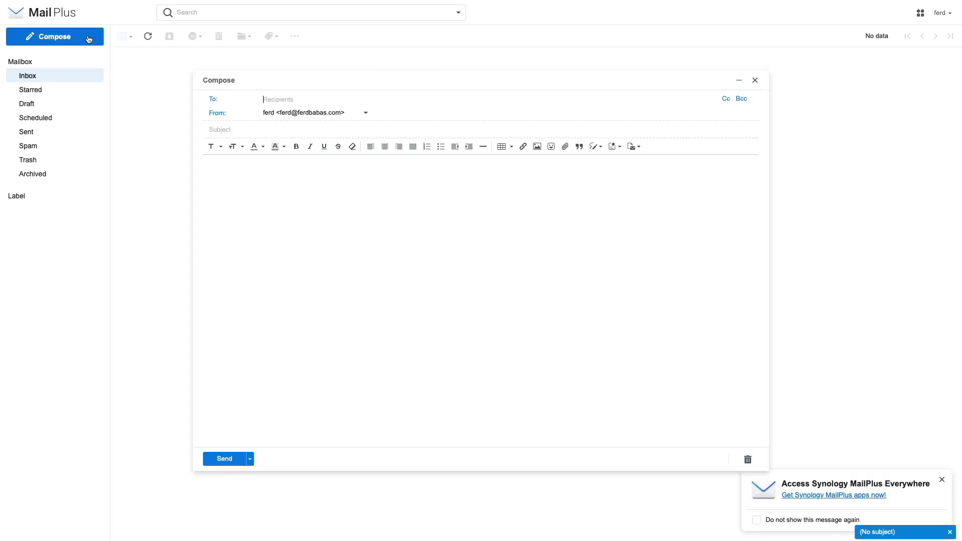
Send 'This is a test.' with body 'Testing from Synology MailPlus Server.' to the Gmail address
key("ctrl+v")
type("This is a test.")
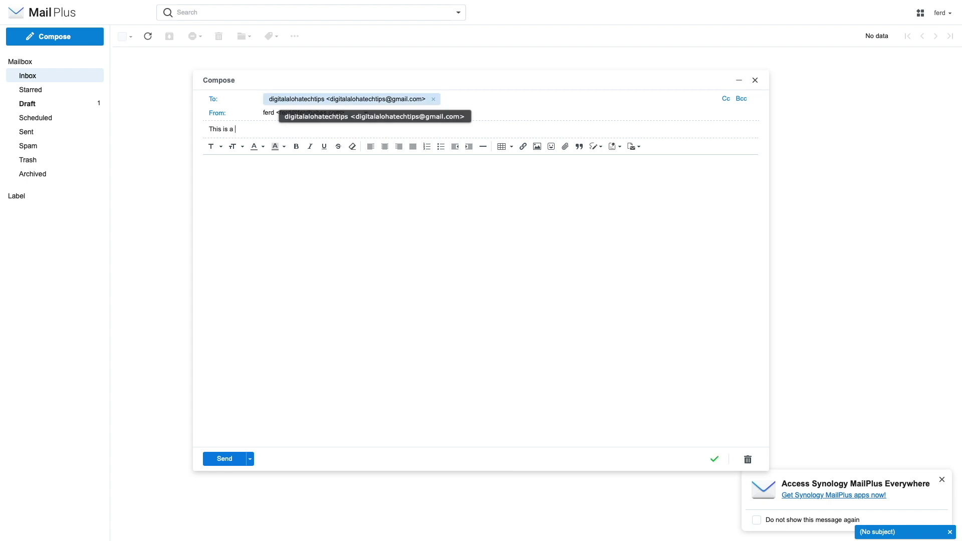
key("Tab")
type("Testing from Synology MailPlus Server.")
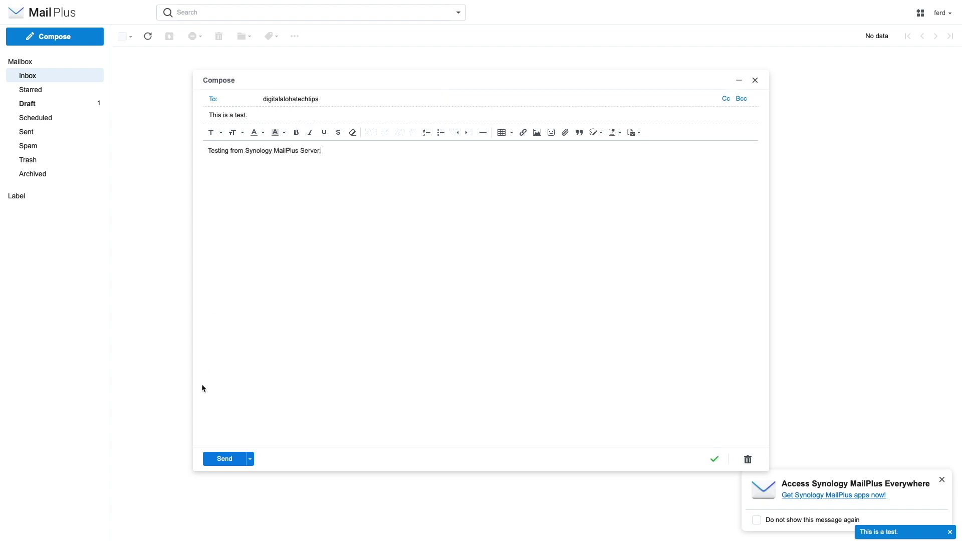
left_click(215, 459)
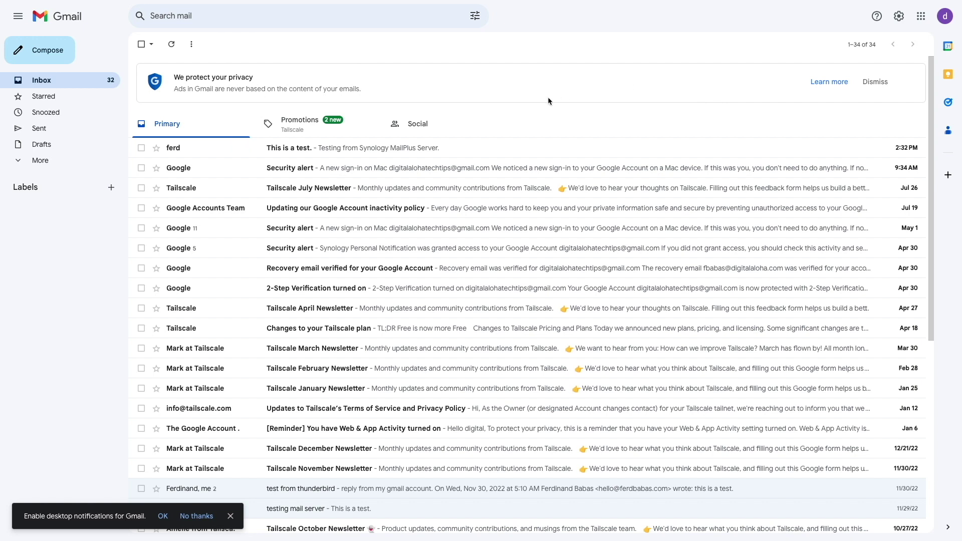
Reply to the 'This is a test.' email with 'Testing if inbound email is working.'
left_click(469, 148)
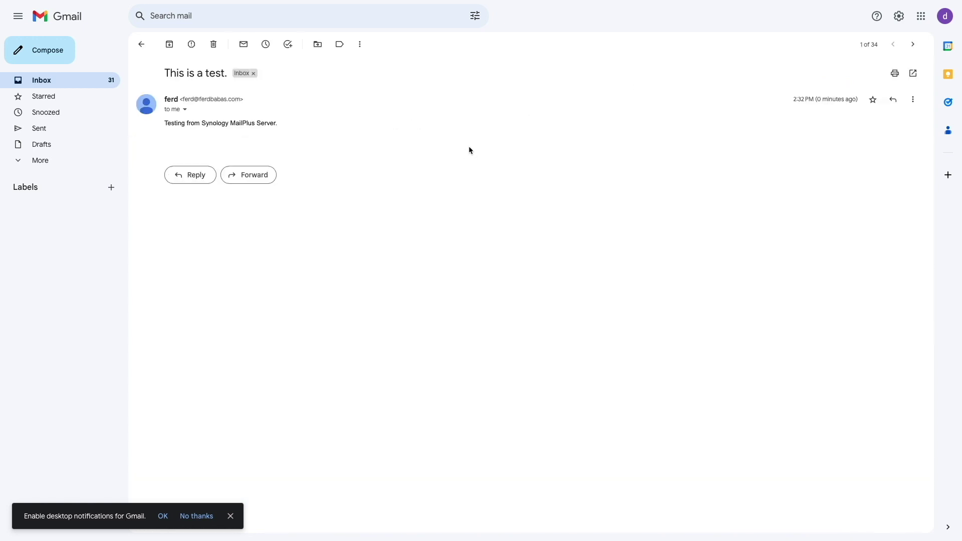
left_click(193, 174)
type("Testing if inbound email")
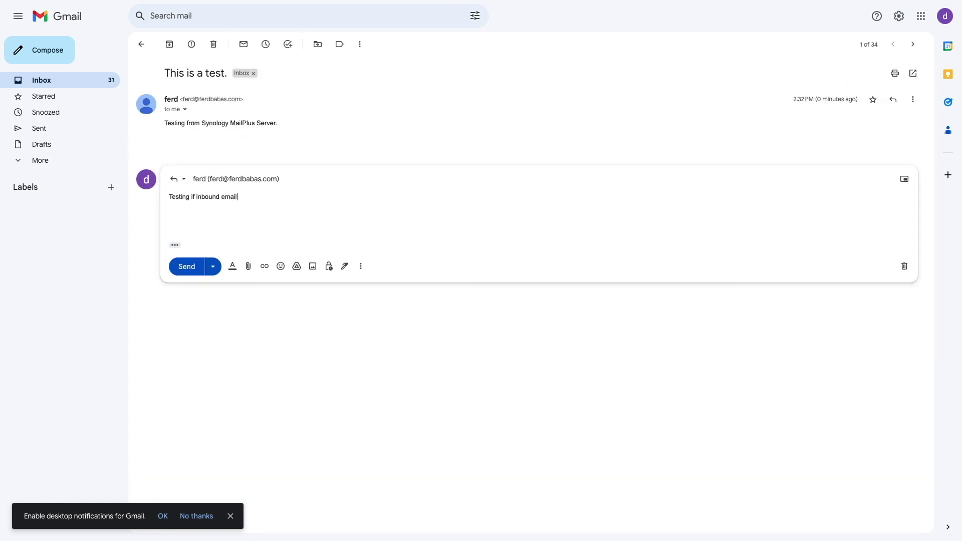
type(" is working.")
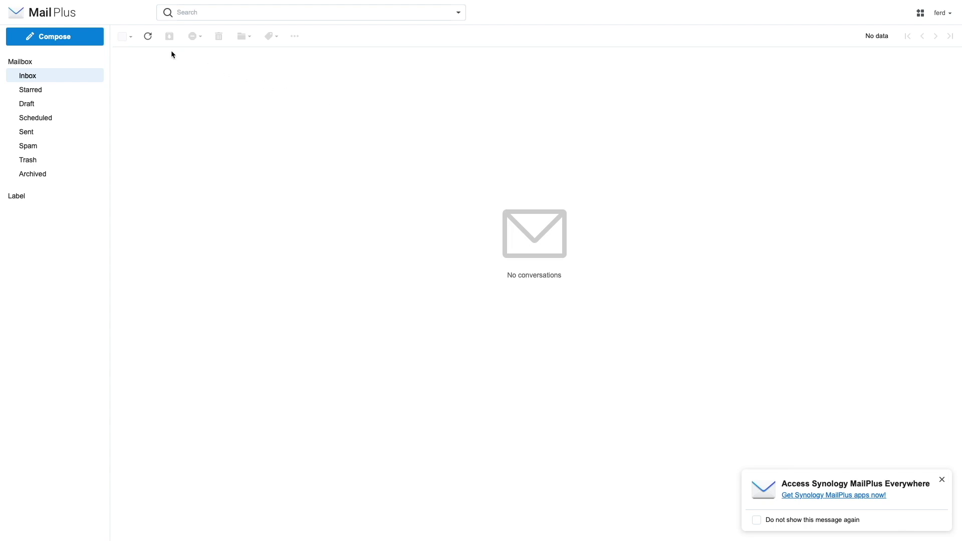
Reload the MailPlus inbox and open the 'This is a test.' conversation containing the Gmail reply
left_click(149, 38)
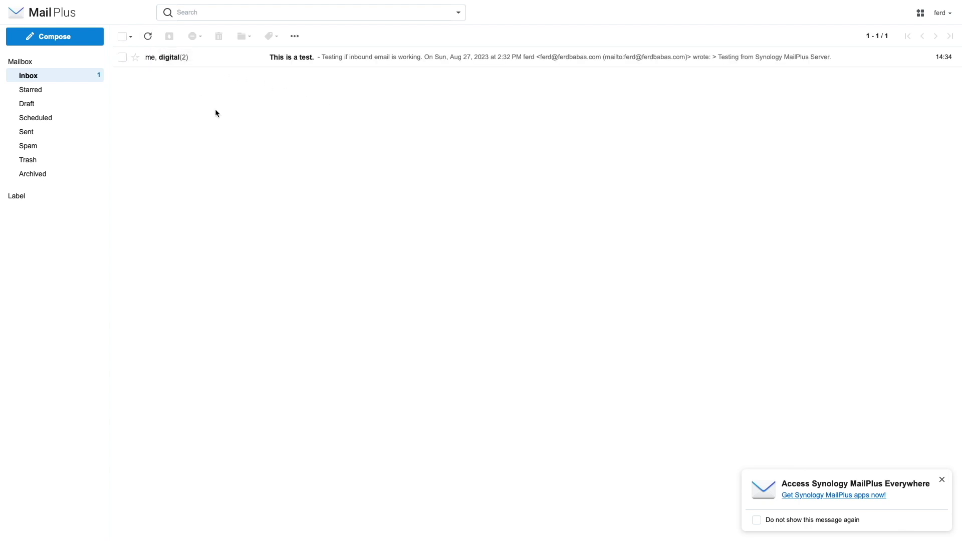
left_click(173, 59)
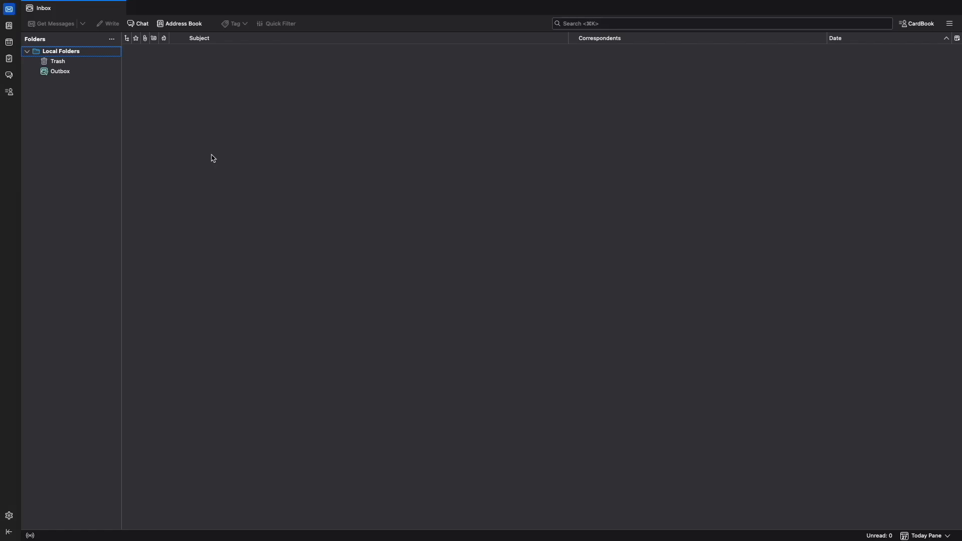
Start adding a new mail account from Thunderbird's Account Settings
left_click(54, 7)
left_click(51, 47)
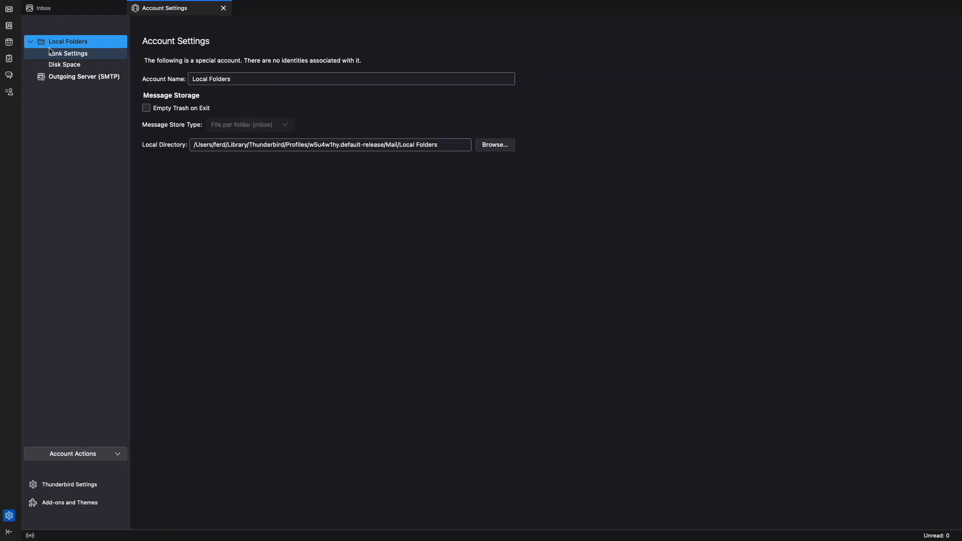
left_click(117, 453)
left_click(108, 464)
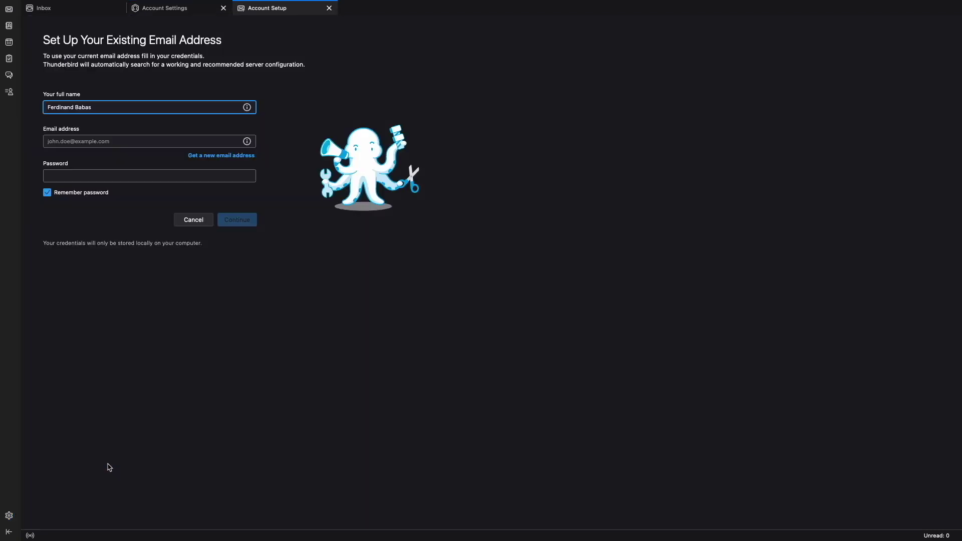
Create the ferdbabas.com IMAP account with the user's full name, email address and password
left_click(74, 107)
key("BackSpace")
key("BackSpace")
key("BackSpace")
key("BackSpace")
key("BackSpace")
key("Tab")
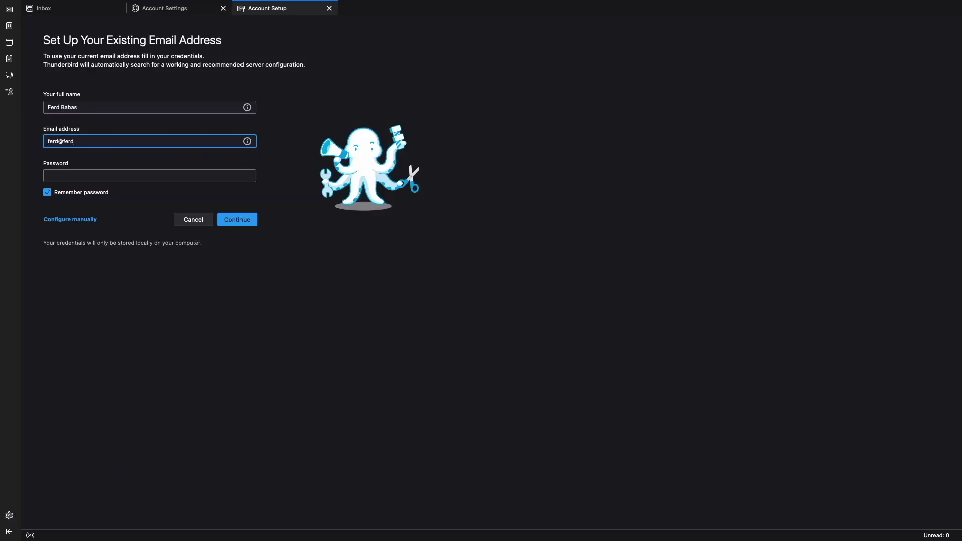
key("Tab")
type("**********")
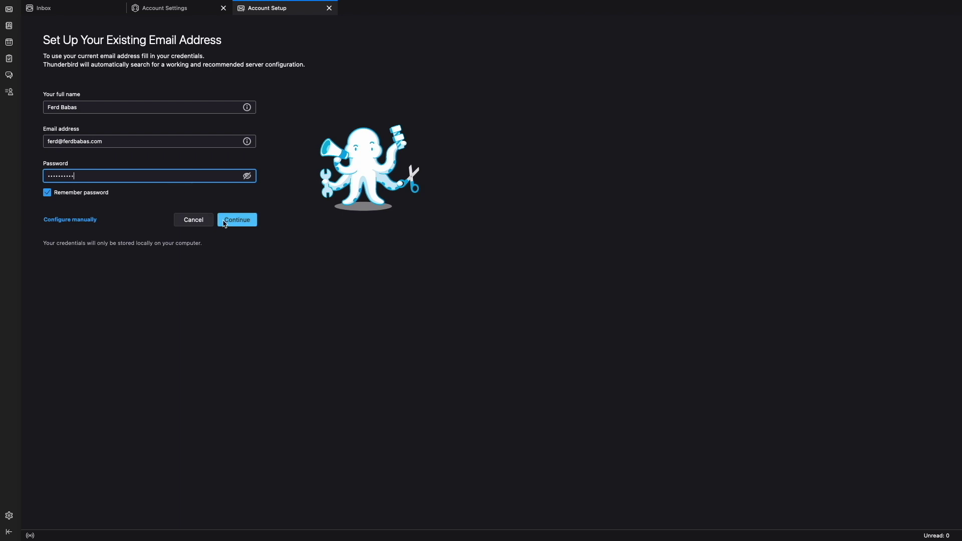
left_click(224, 220)
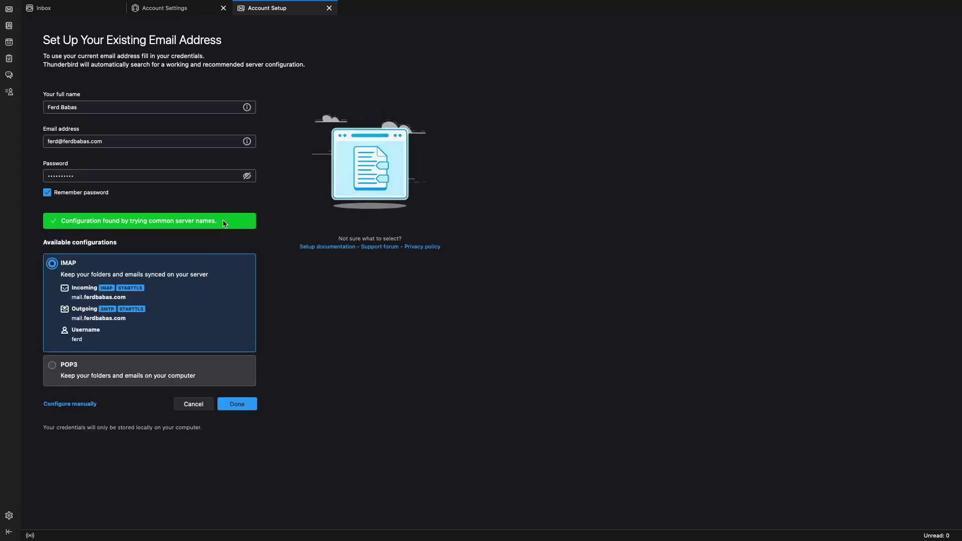
left_click(237, 404)
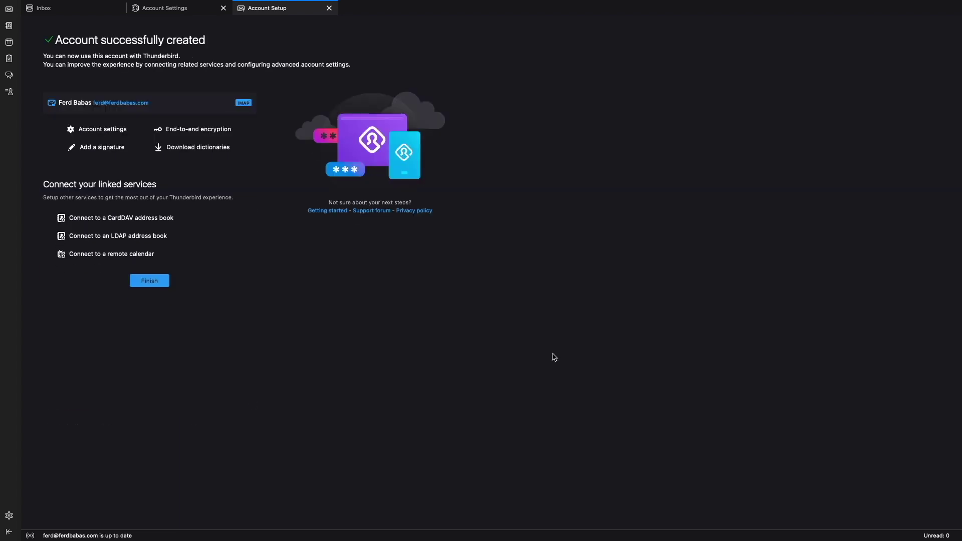
From the new account, send 'Test from thunderbird' with body 'This is a test.' to the Gmail address
left_click(9, 9)
left_click(57, 61)
left_click(108, 23)
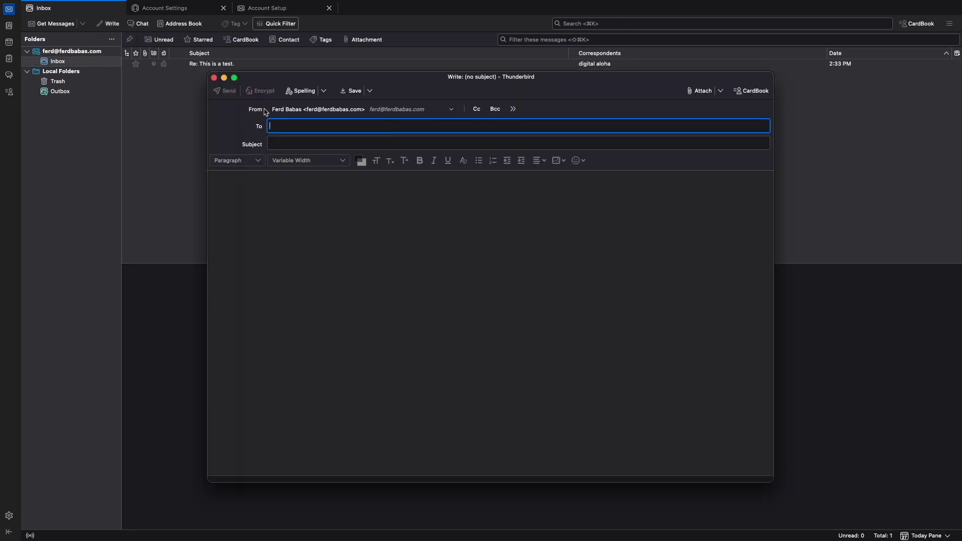
key("Tab")
type("Test from thunderbird")
key("Tab")
type("This is ")
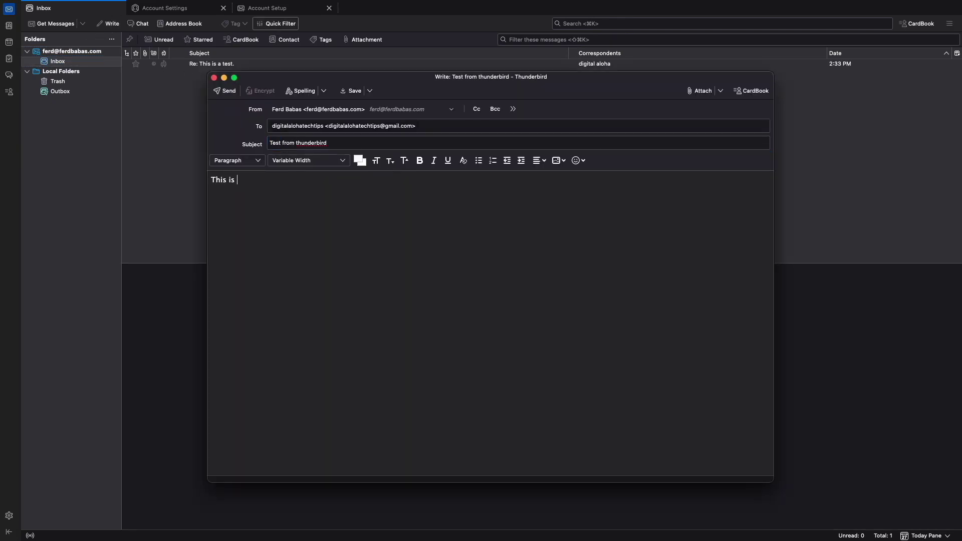
type("a test.")
left_click(225, 90)
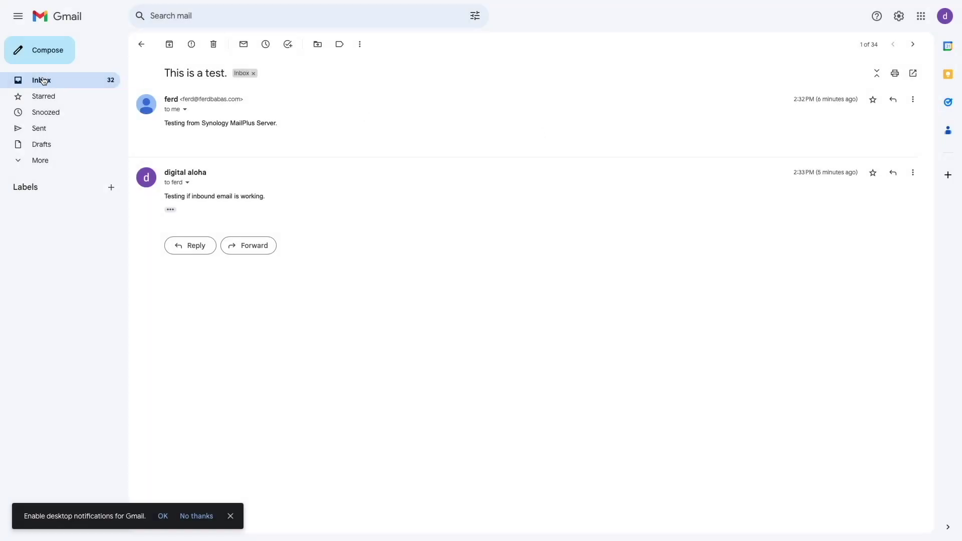
Return to the Gmail inbox and open the 'Test from thunderbird' message
left_click(43, 81)
left_click(319, 149)
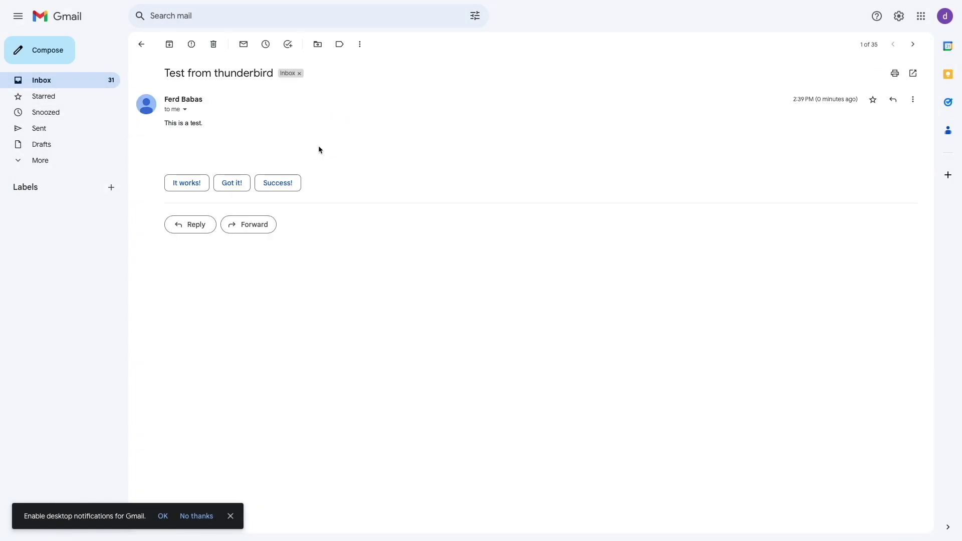